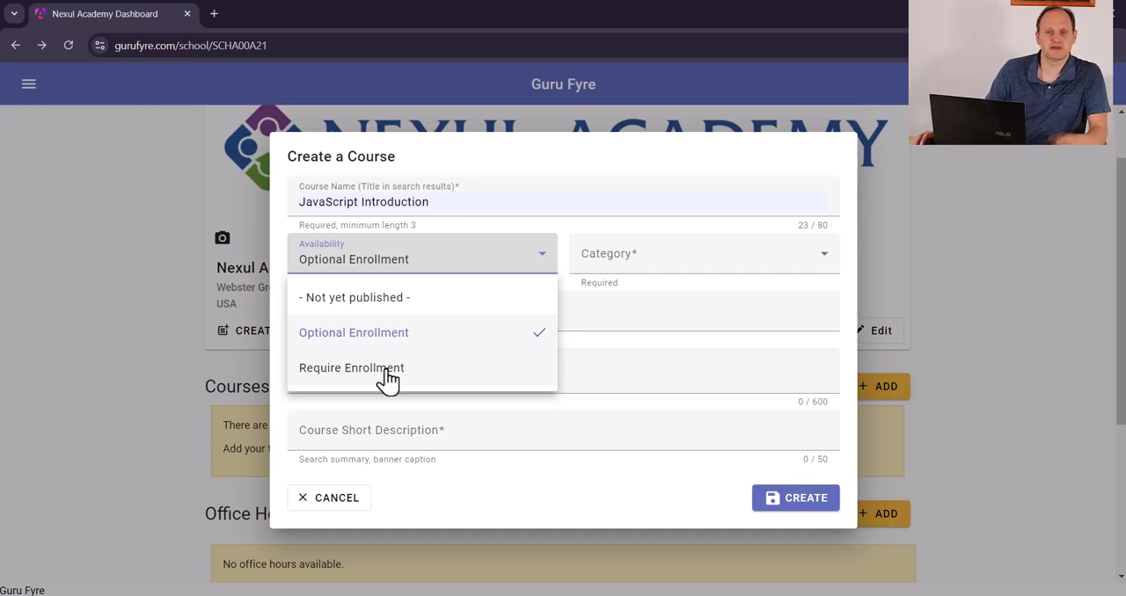
# Set the new course's availability to Require Enrollment and its category to Software Development
pyautogui.click(389, 377)
pyautogui.click(633, 268)
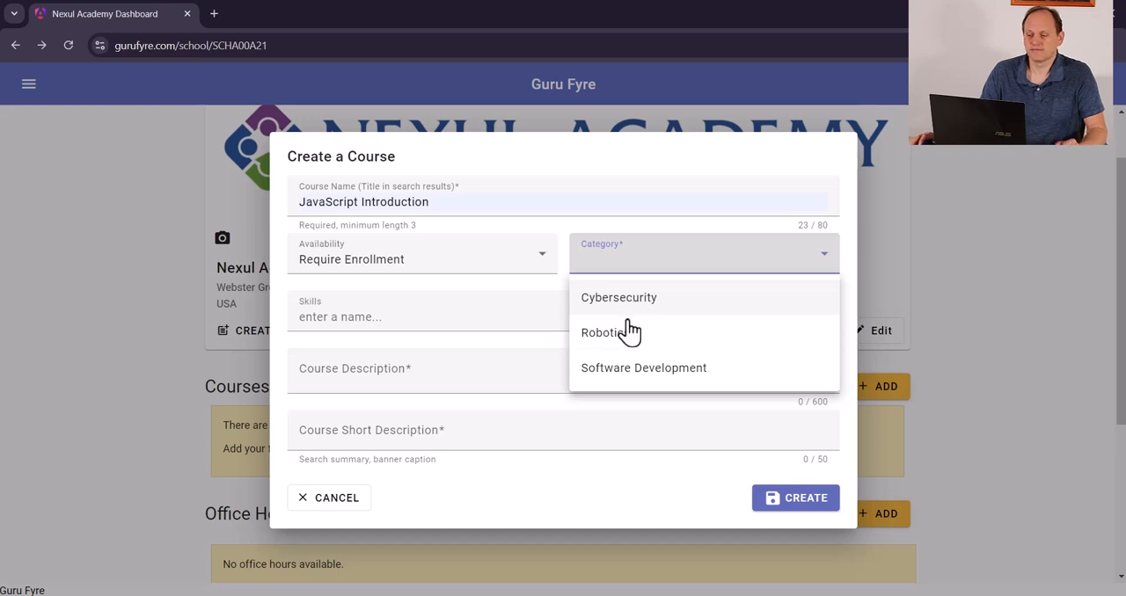
pyautogui.click(630, 374)
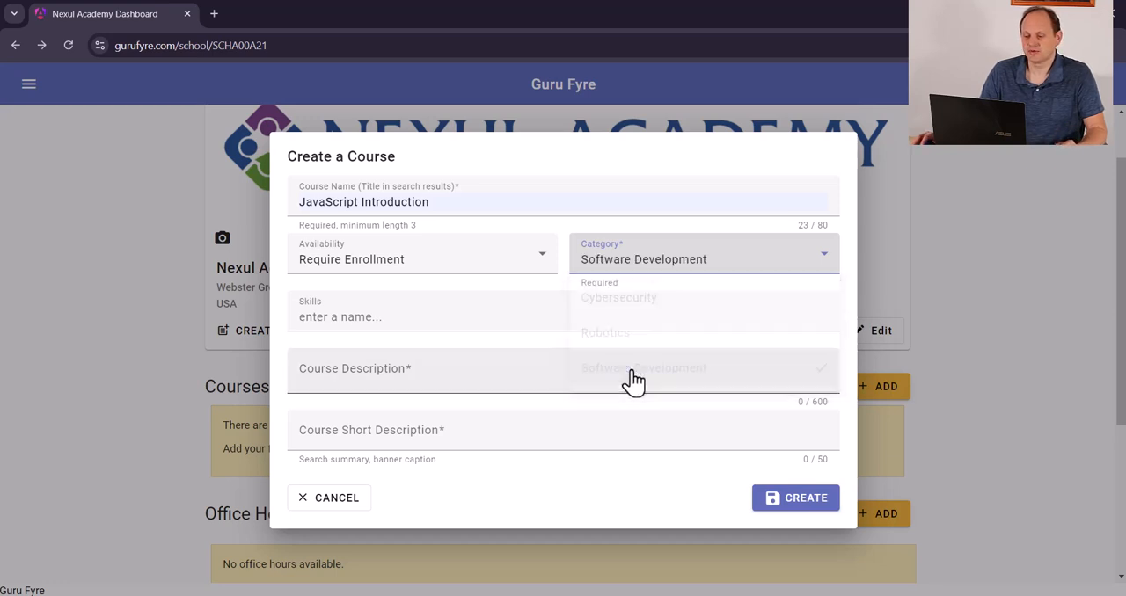
# Add JavaScript as the skill for the new course
pyautogui.click(372, 316)
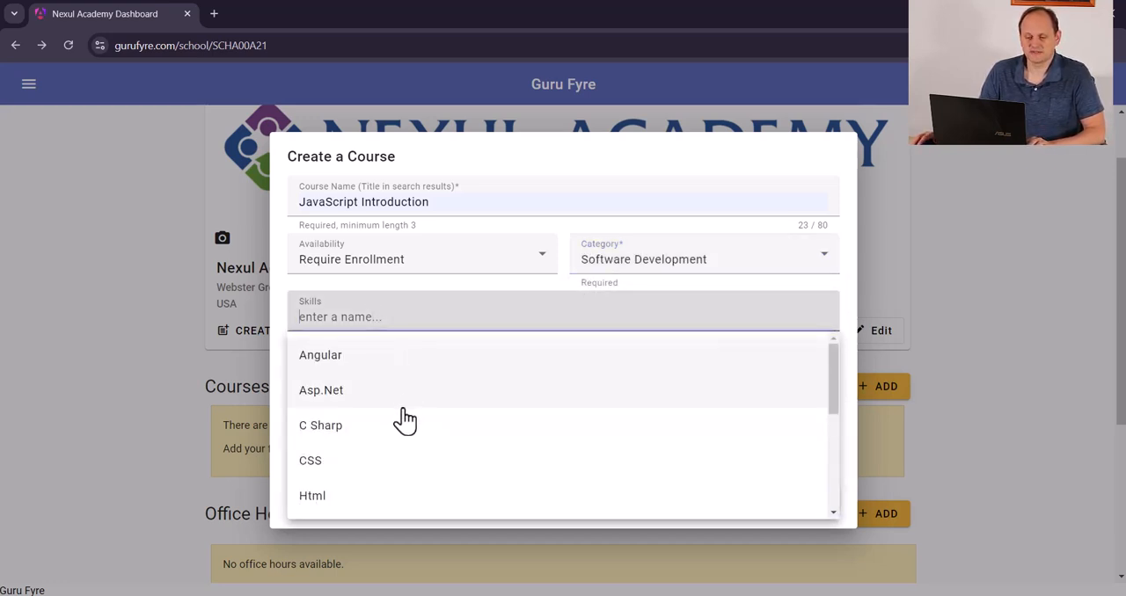
pyautogui.scroll(-3, 404, 419)
pyautogui.scroll(3, 403, 420)
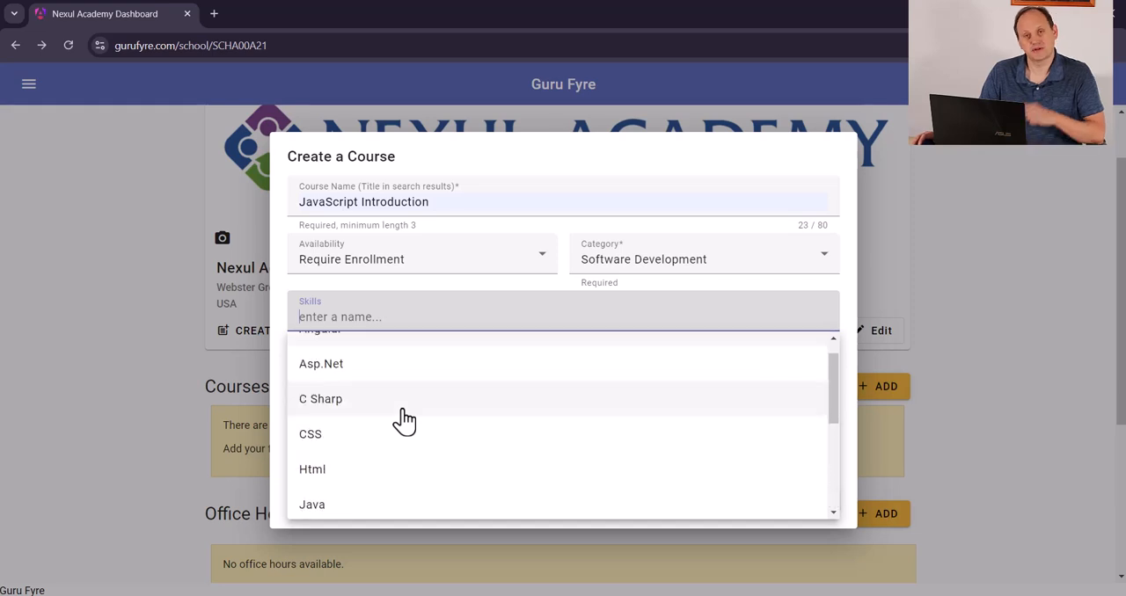
pyautogui.scroll(-1, 404, 420)
pyautogui.click(337, 482)
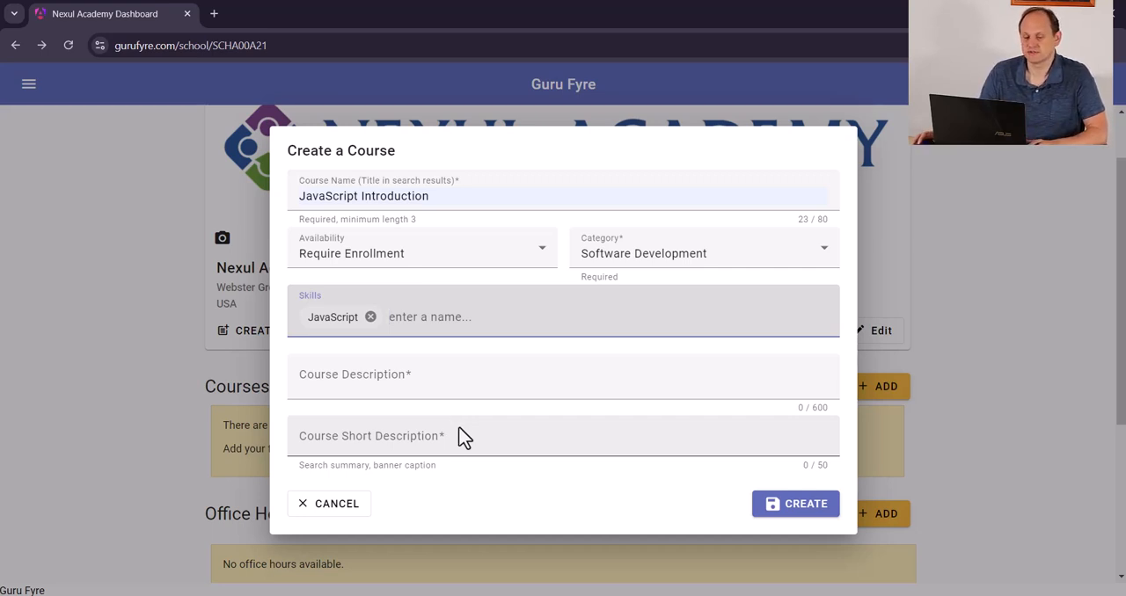
# Fill in the short description "Learn the basics of JavaScript" and paste the prepared Markdown text as the course description
pyautogui.hotkey('alt', 'Tab')
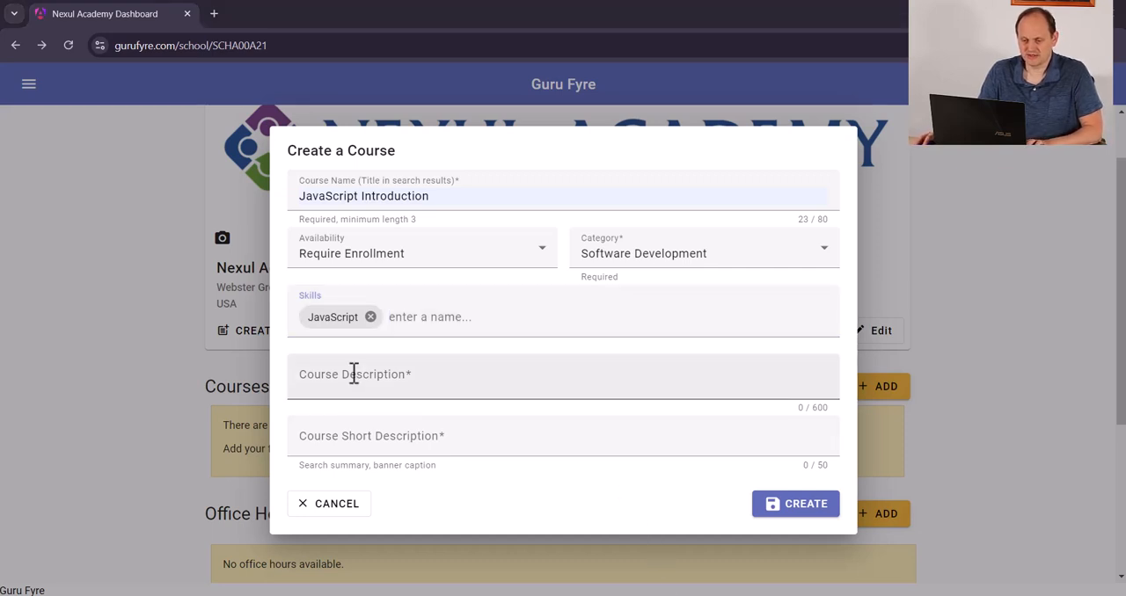
pyautogui.click(380, 444)
pyautogui.press('Down')
pyautogui.press('Return')
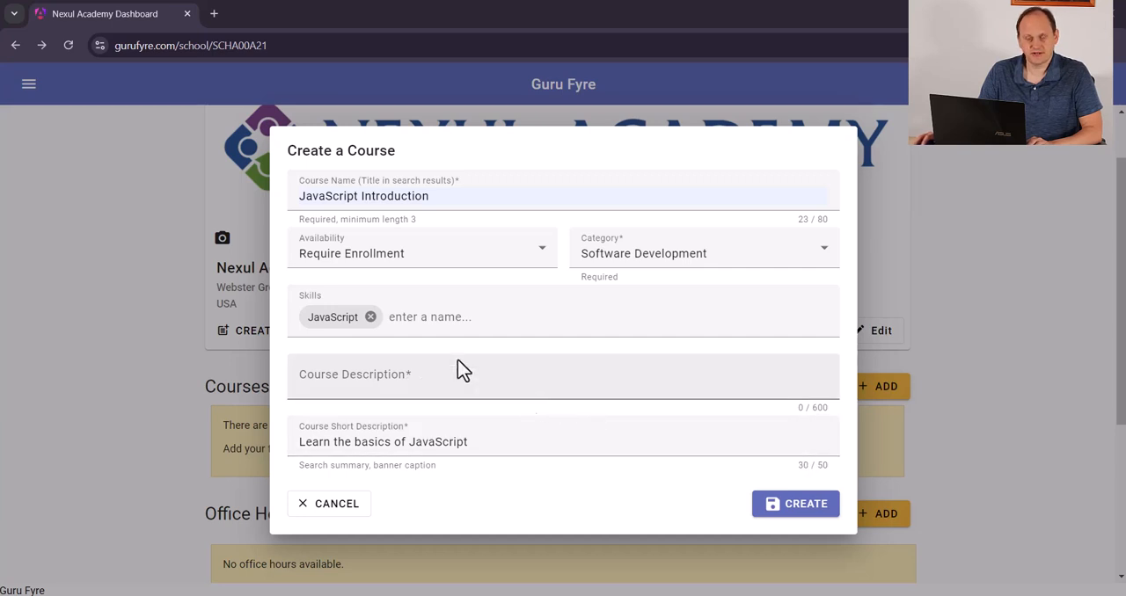
pyautogui.click(397, 381)
pyautogui.hotkey('ctrl', 'v')
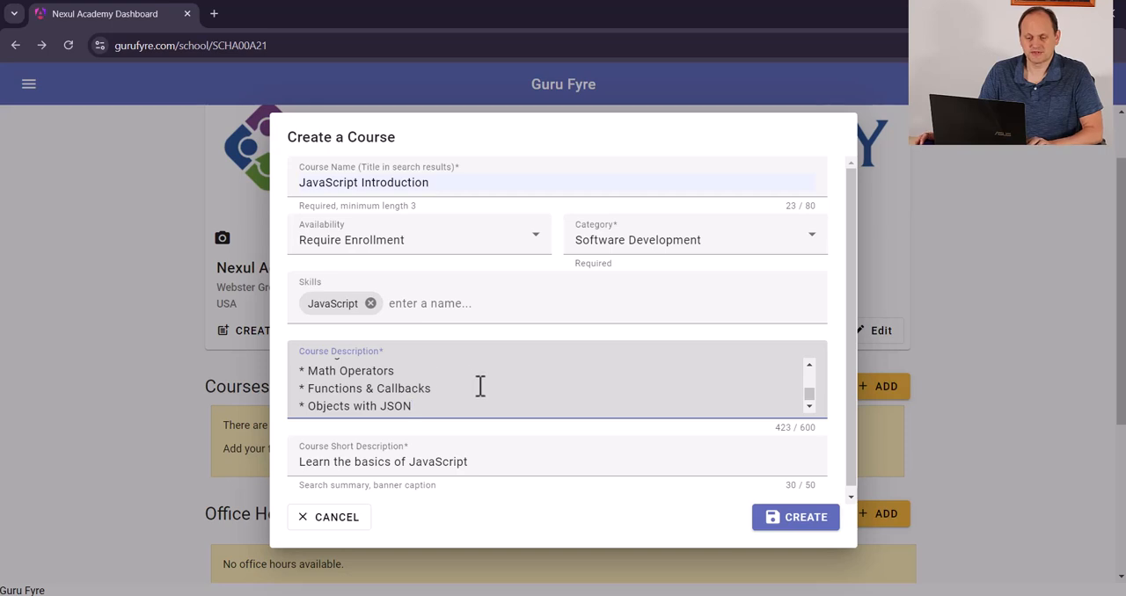
# Check the Markdown heading and bullet markers in the course description, and create the course
pyautogui.scroll(5, 478, 384)
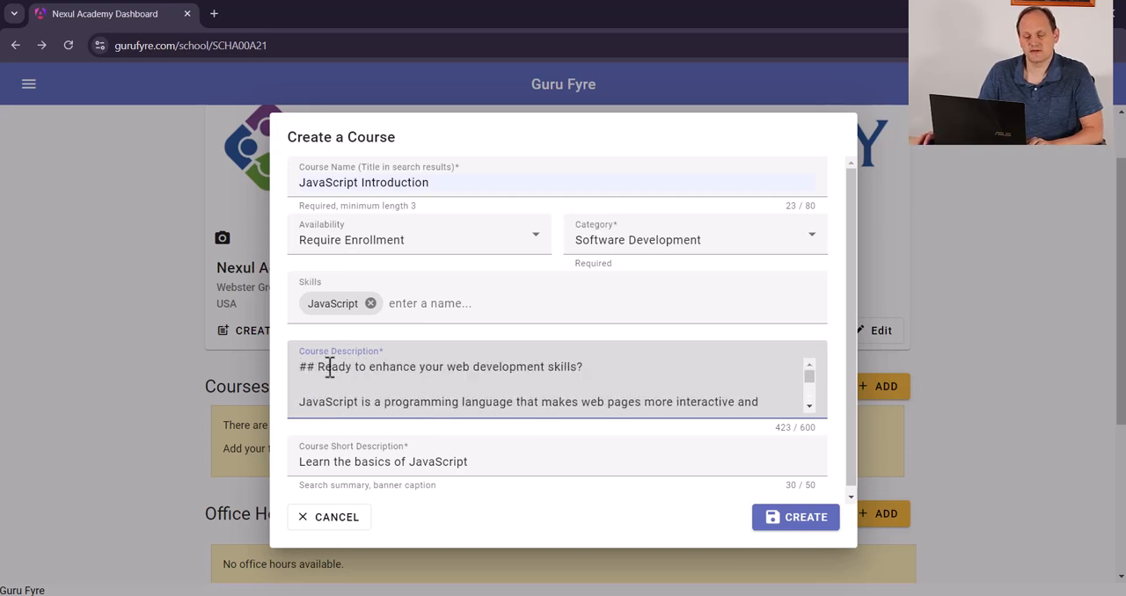
pyautogui.moveTo(316, 367); pyautogui.dragTo(294, 376)
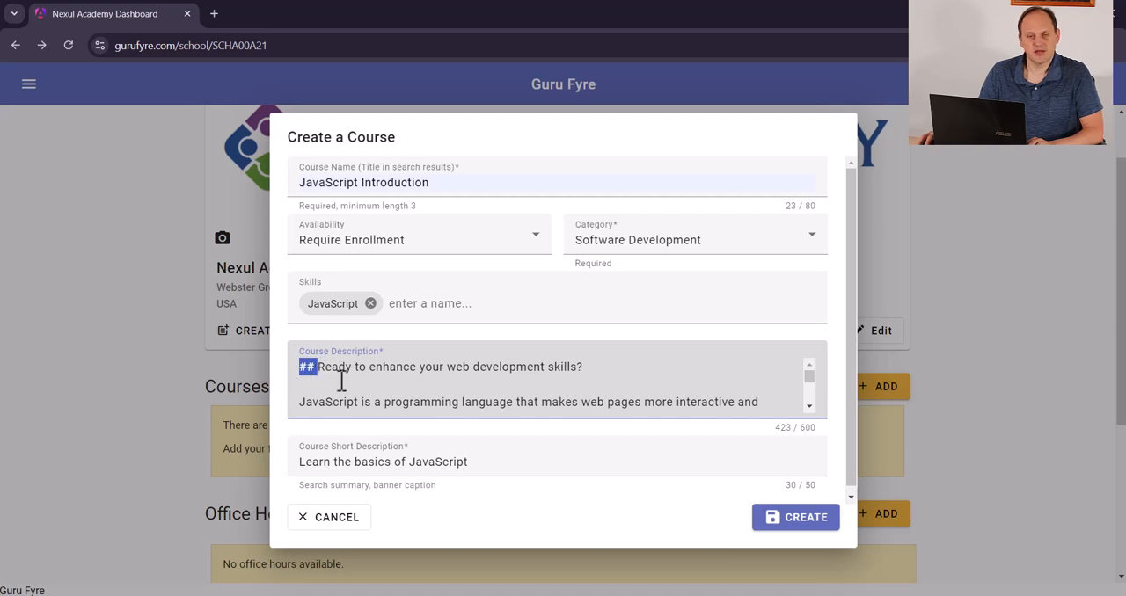
pyautogui.scroll(-5, 299, 387)
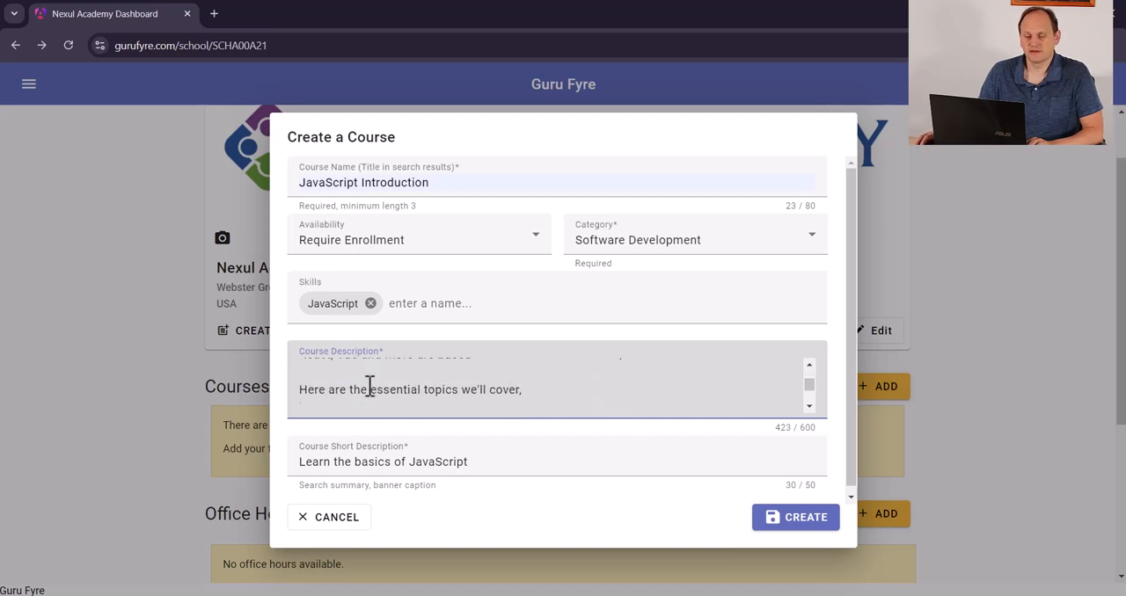
pyautogui.moveTo(310, 379); pyautogui.dragTo(298, 380)
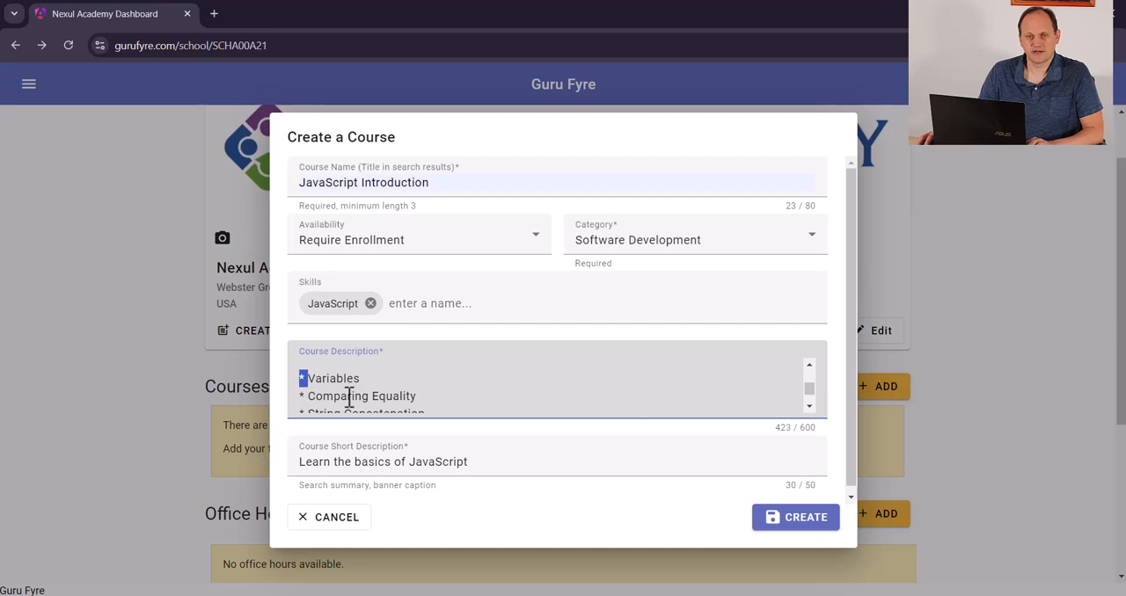
pyautogui.scroll(-1, 484, 427)
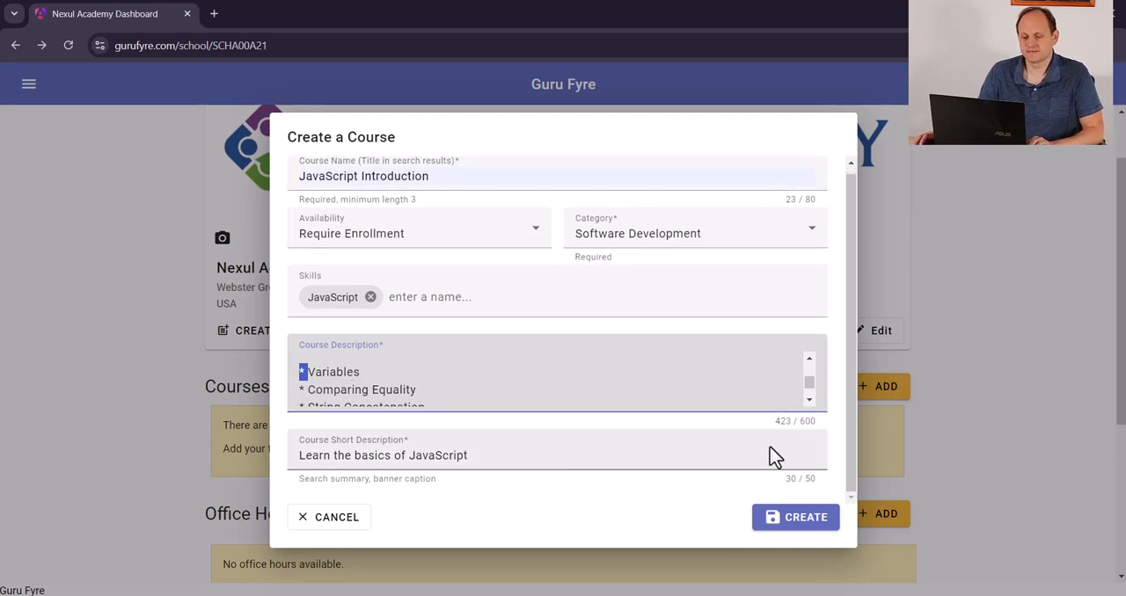
pyautogui.click(803, 521)
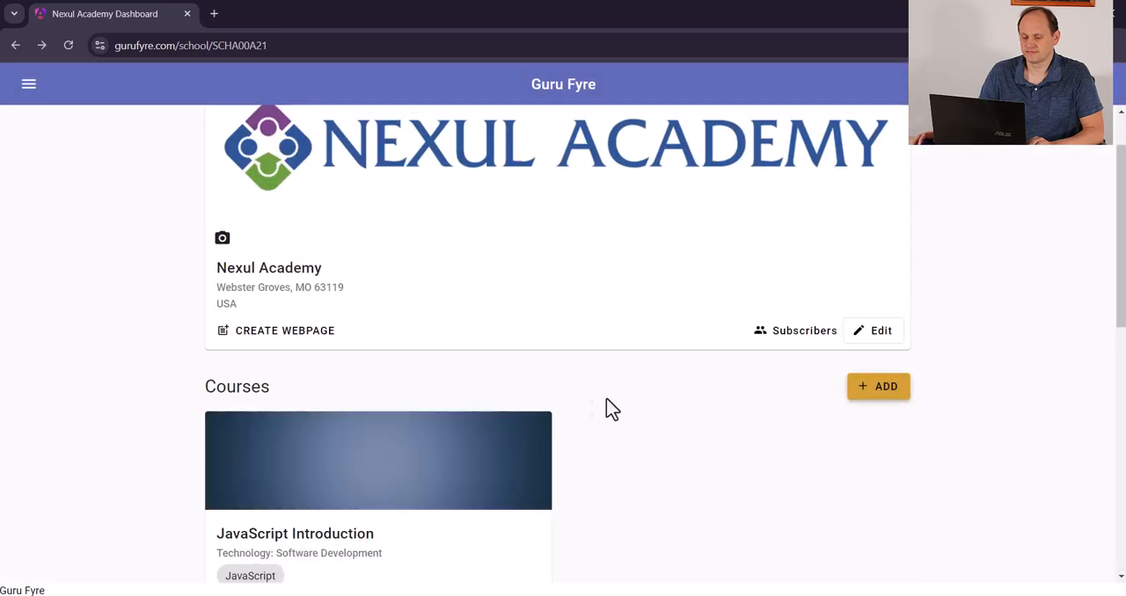
# Examine the title, formatted heading and bulleted topic list on the new JavaScript Introduction course card
pyautogui.scroll(-3, 562, 400)
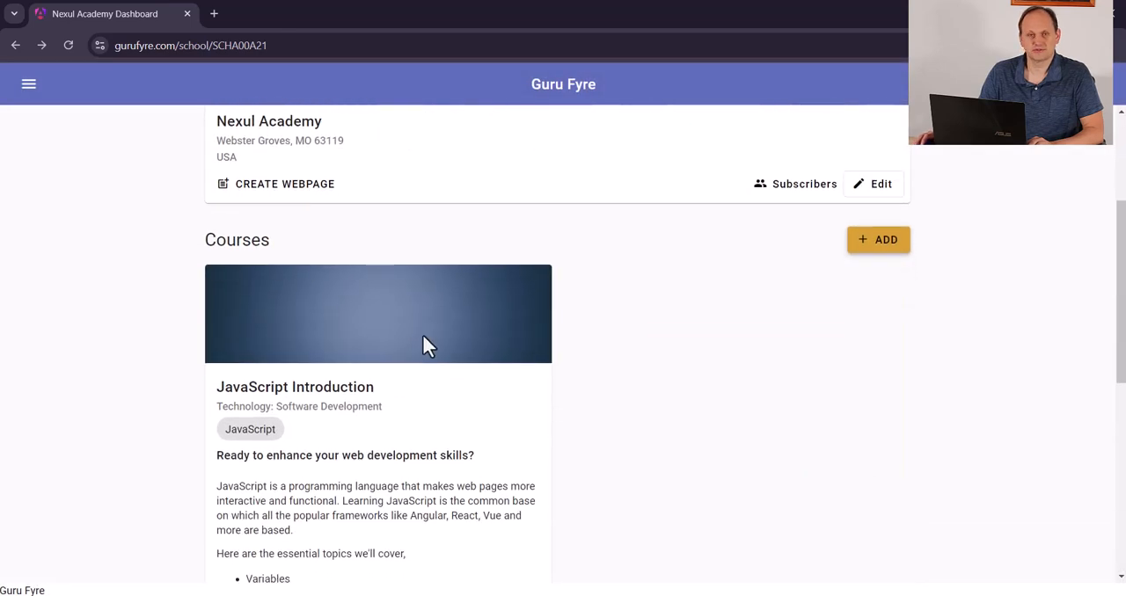
pyautogui.scroll(-2, 423, 344)
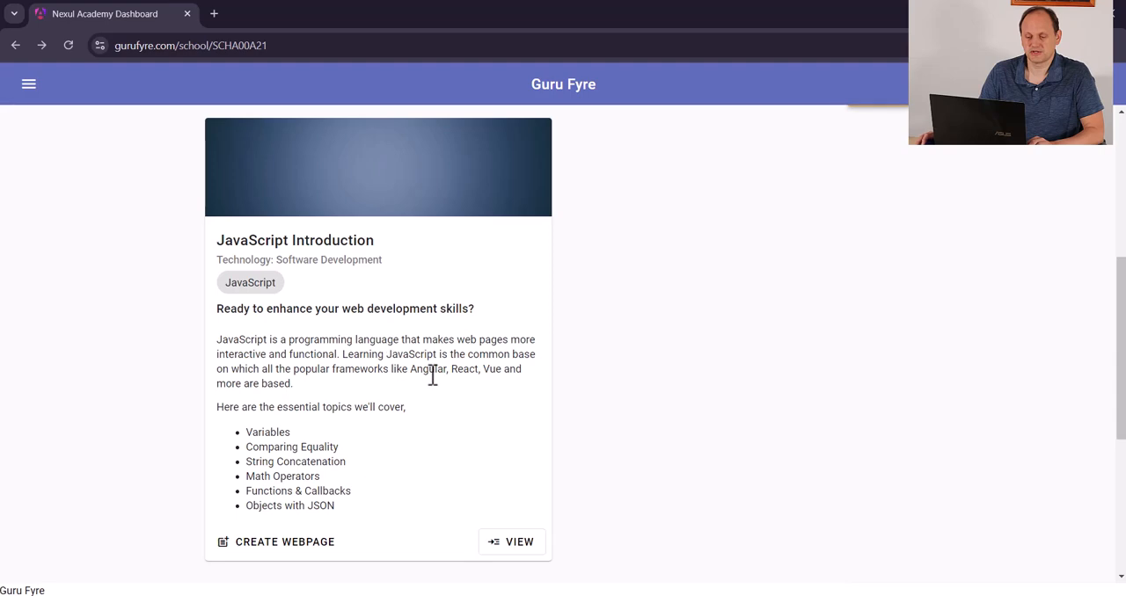
pyautogui.scroll(1, 431, 372)
pyautogui.scroll(-2, 359, 318)
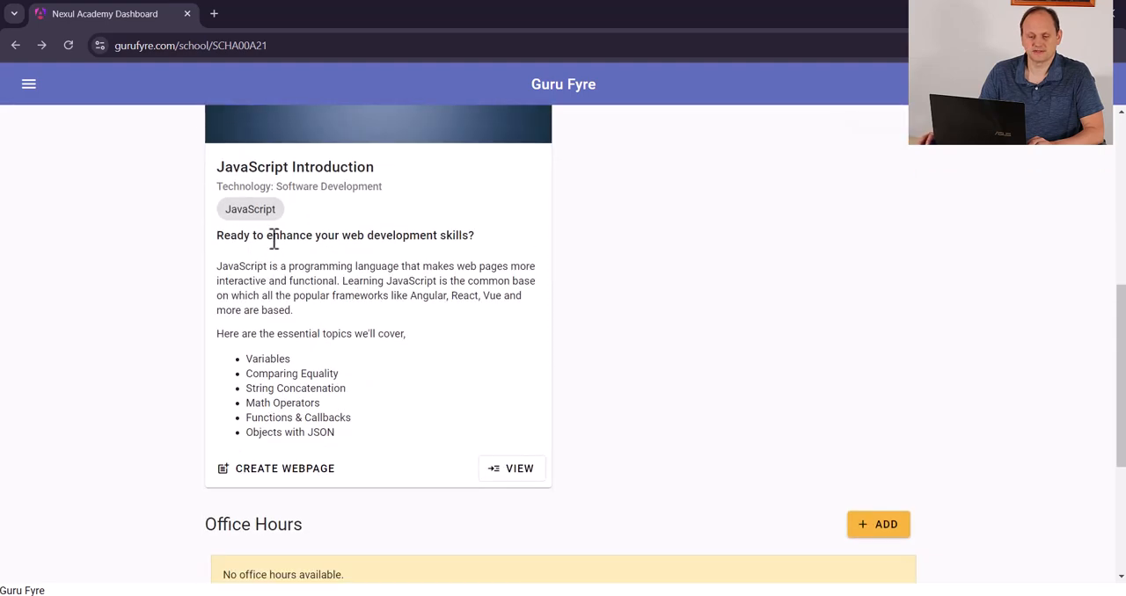
pyautogui.moveTo(217, 236); pyautogui.dragTo(483, 242)
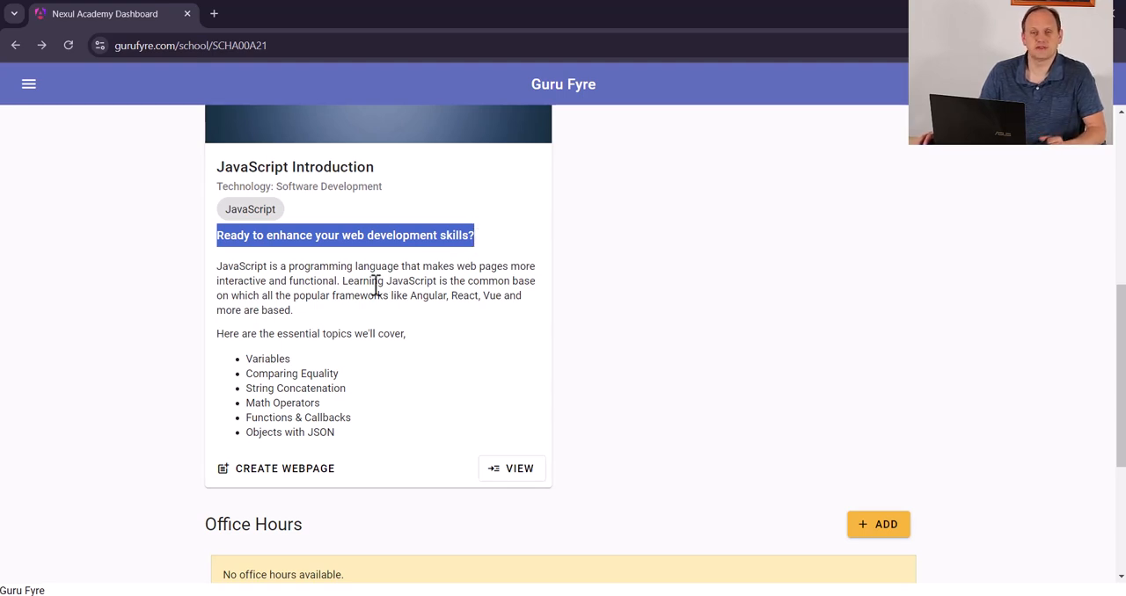
pyautogui.click(376, 328)
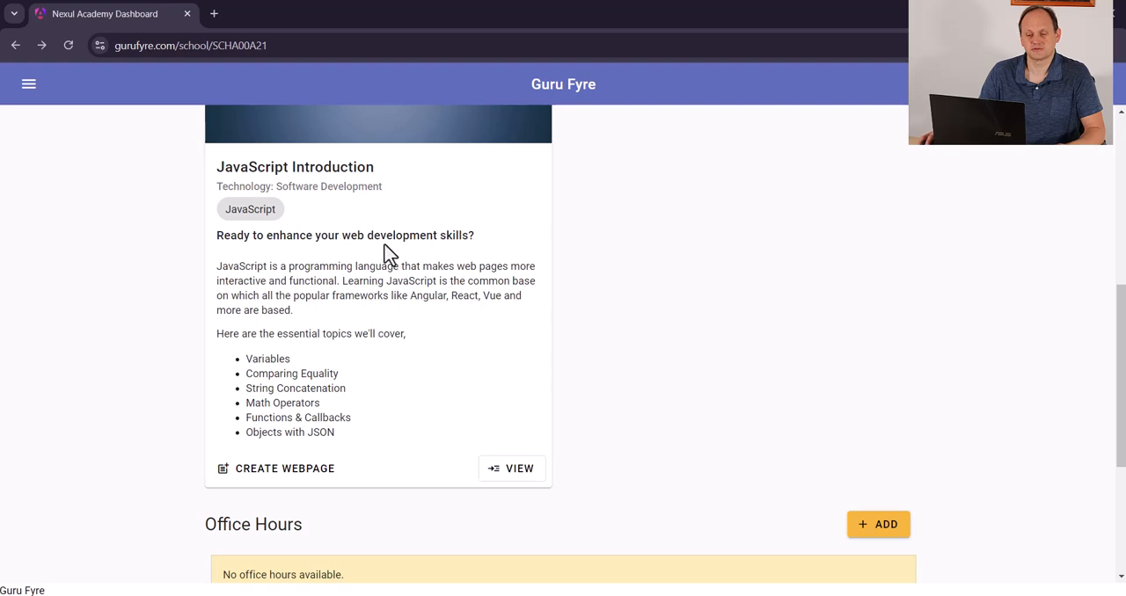
pyautogui.moveTo(375, 167); pyautogui.dragTo(214, 162)
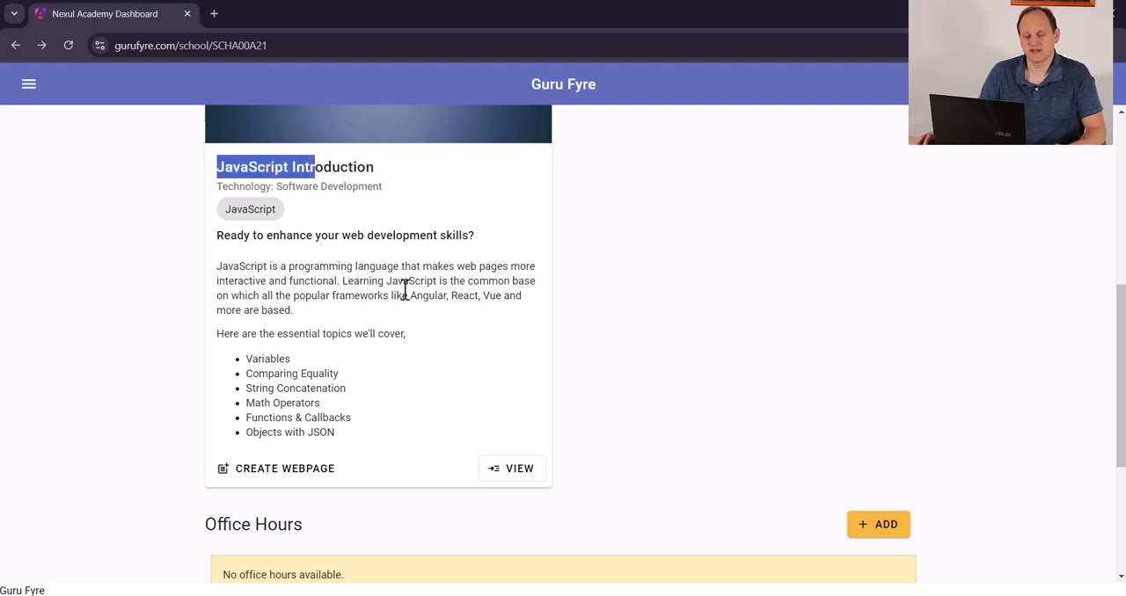
pyautogui.moveTo(240, 358); pyautogui.dragTo(372, 447)
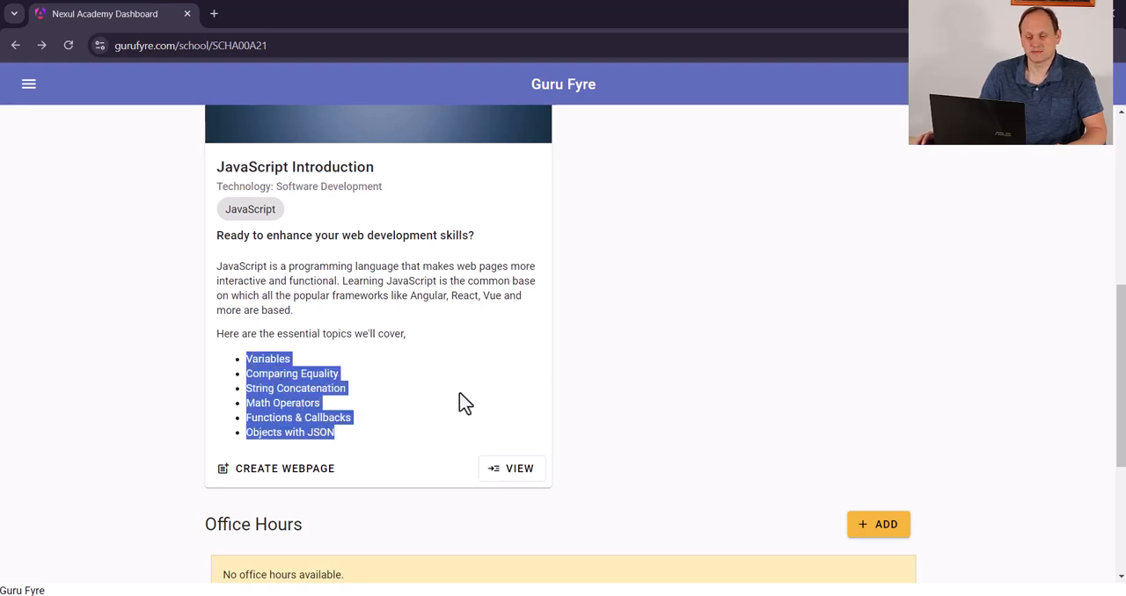
pyautogui.click(604, 330)
# Open the JavaScript Introduction course from its card on the school dashboard
pyautogui.scroll(1, 378, 202)
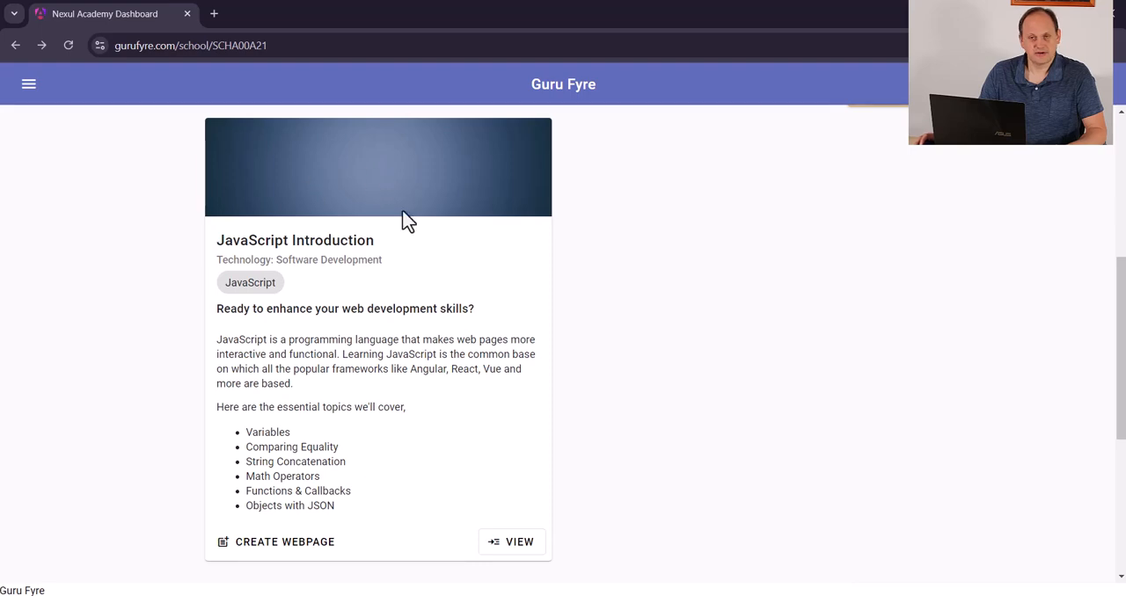
pyautogui.scroll(-1, 483, 377)
pyautogui.scroll(3, 482, 376)
pyautogui.scroll(3, 462, 299)
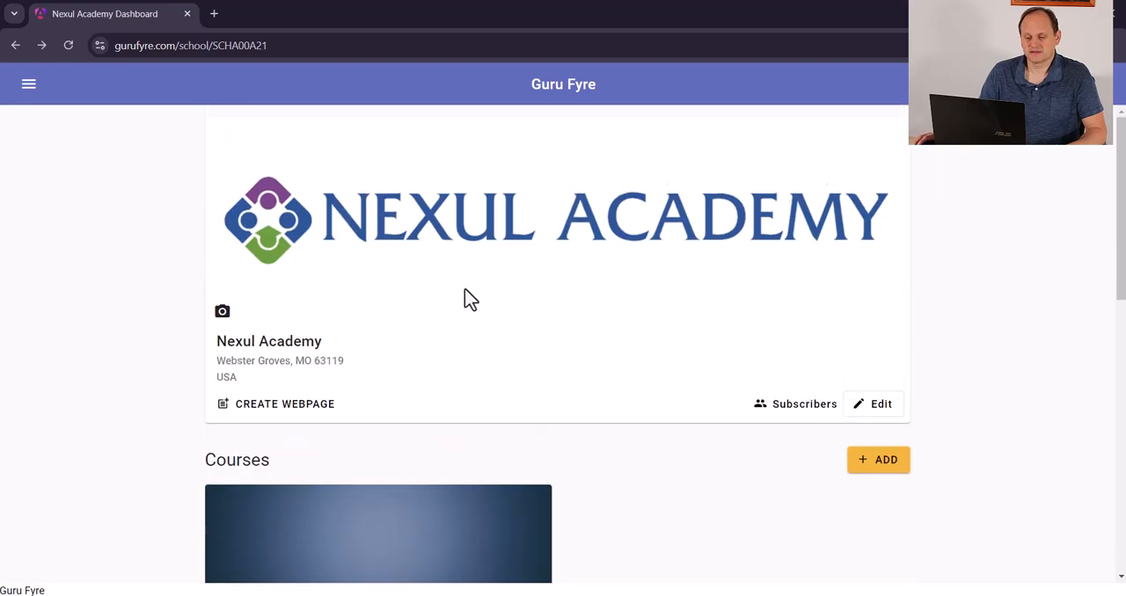
pyautogui.scroll(-10, 427, 381)
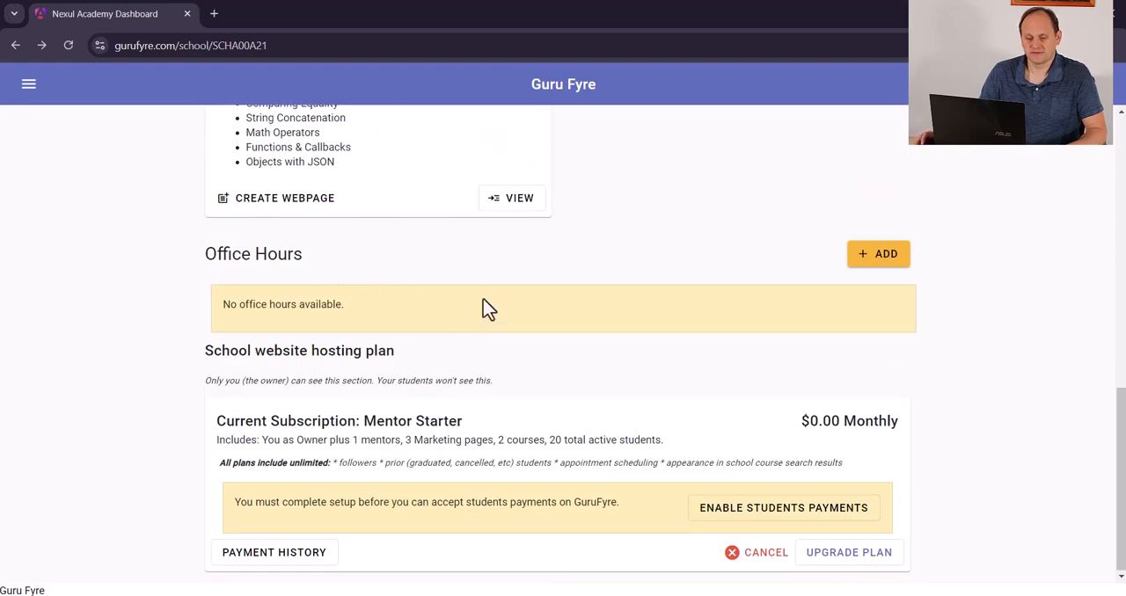
pyautogui.scroll(4, 489, 327)
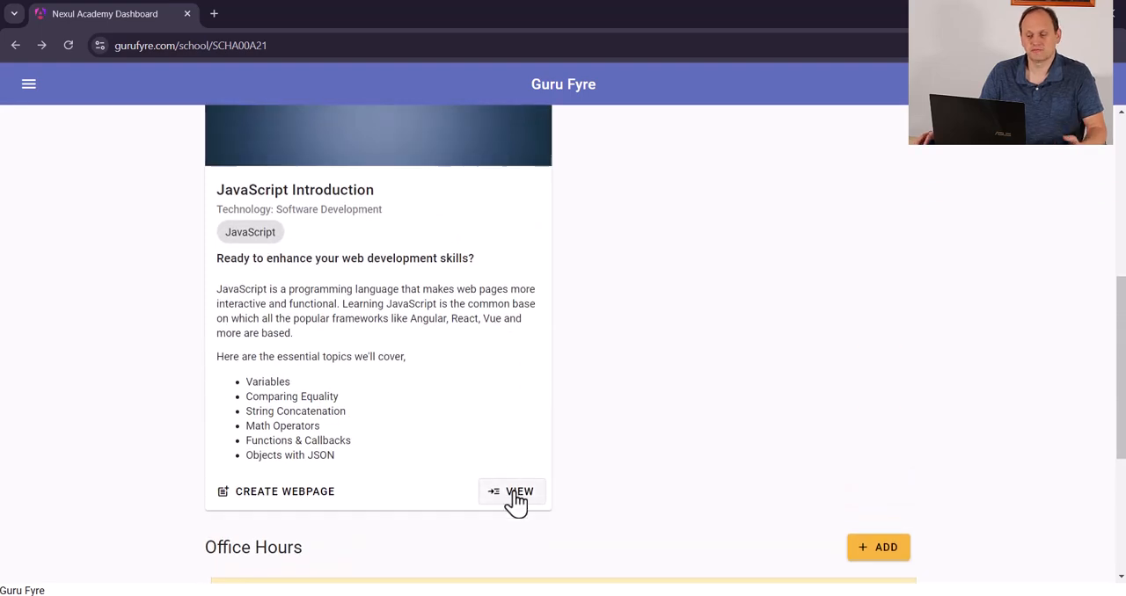
pyautogui.click(516, 499)
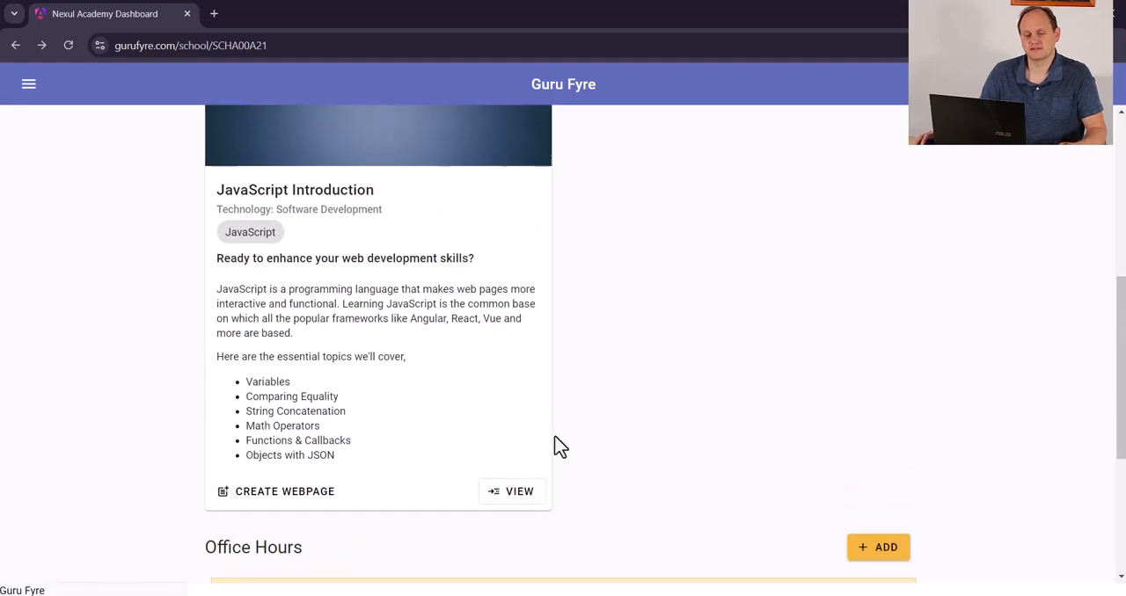
# View the image source options for the course banner and close them without choosing an image
pyautogui.scroll(-3, 560, 366)
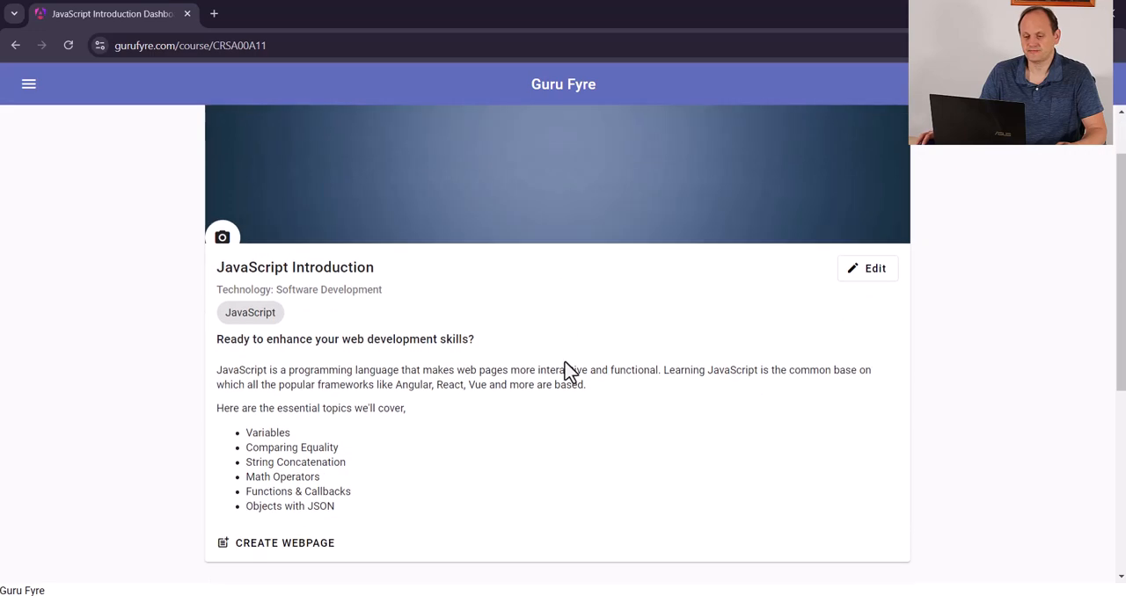
pyautogui.scroll(3, 563, 367)
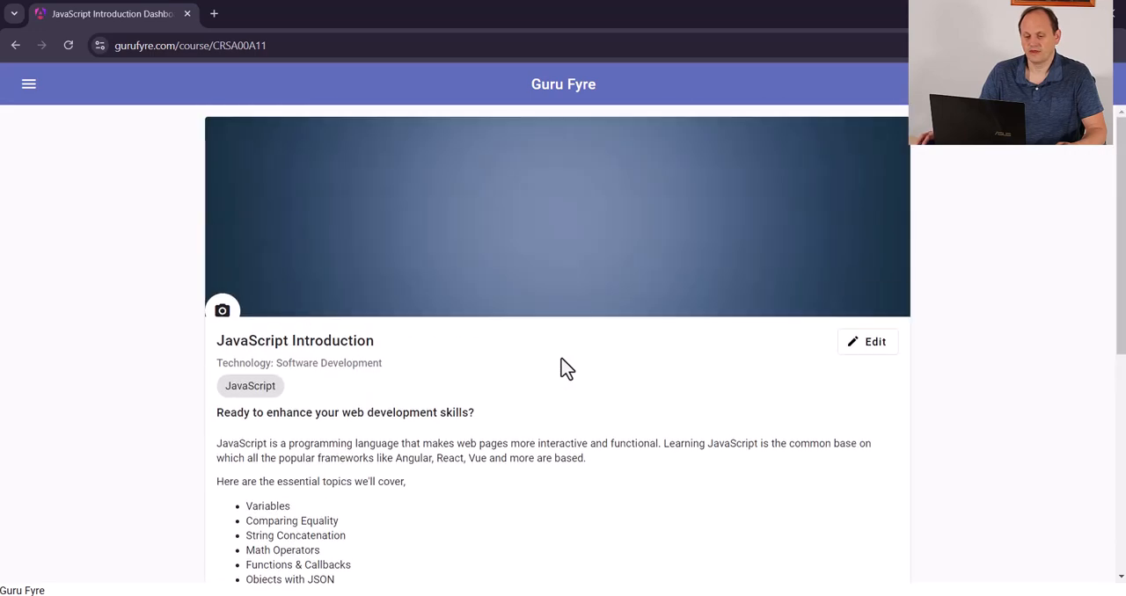
pyautogui.click(222, 312)
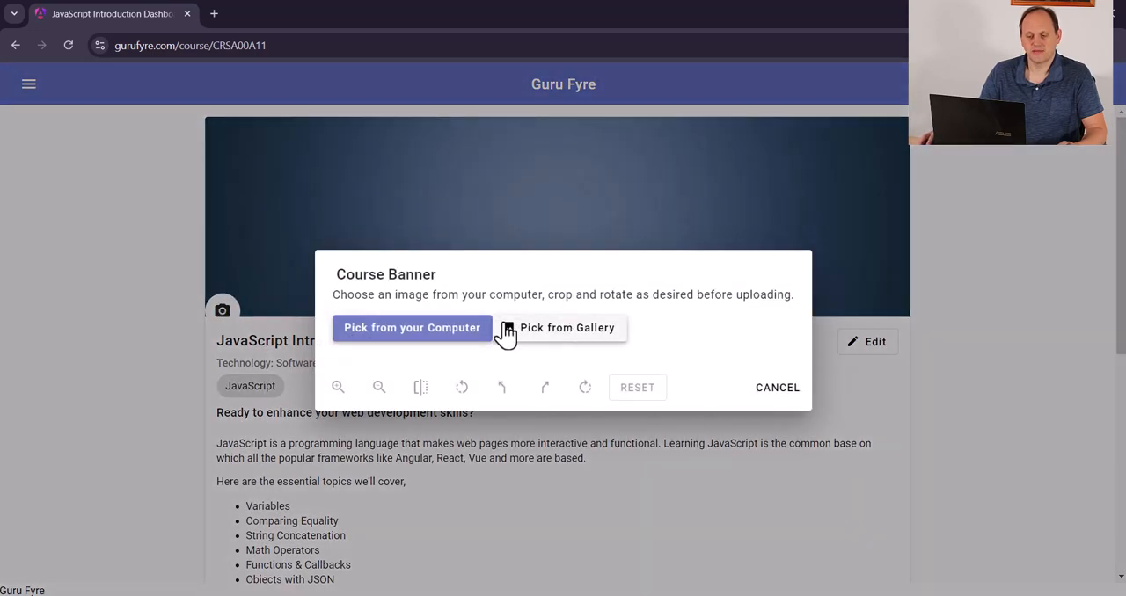
pyautogui.click(774, 391)
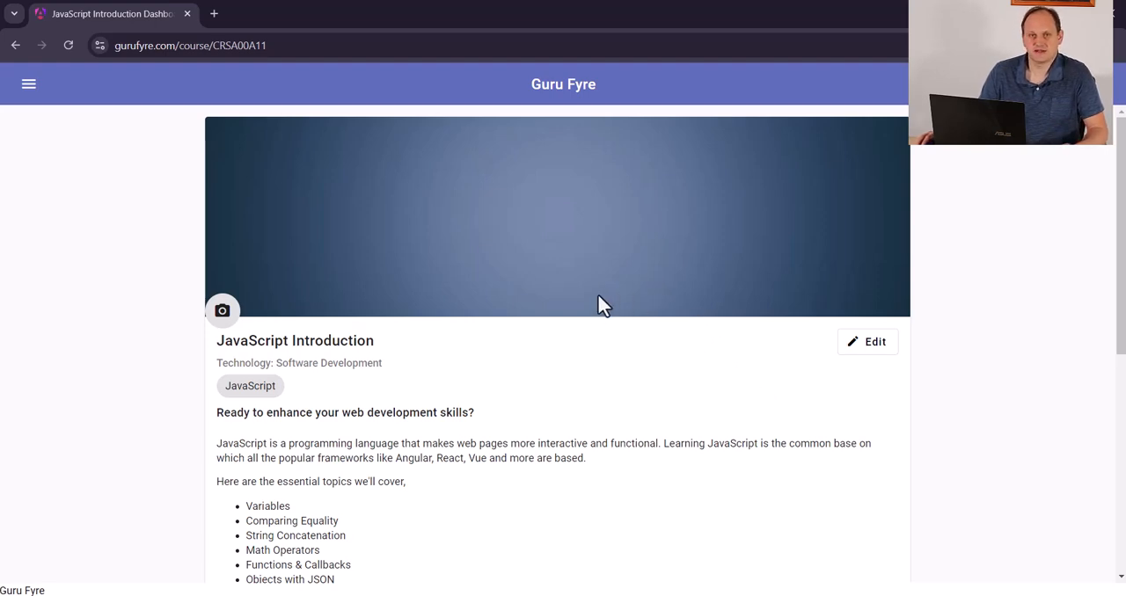
# Start a new pricing option for the course named Content Only with the Reference Material delivery type
pyautogui.scroll(-3, 560, 309)
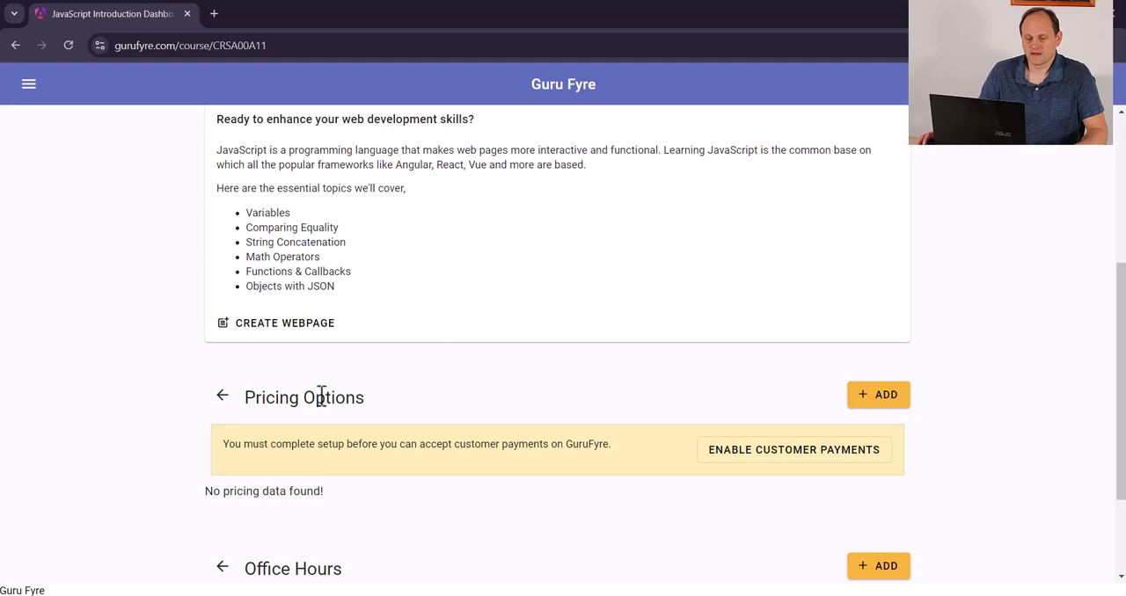
pyautogui.scroll(-2, 343, 387)
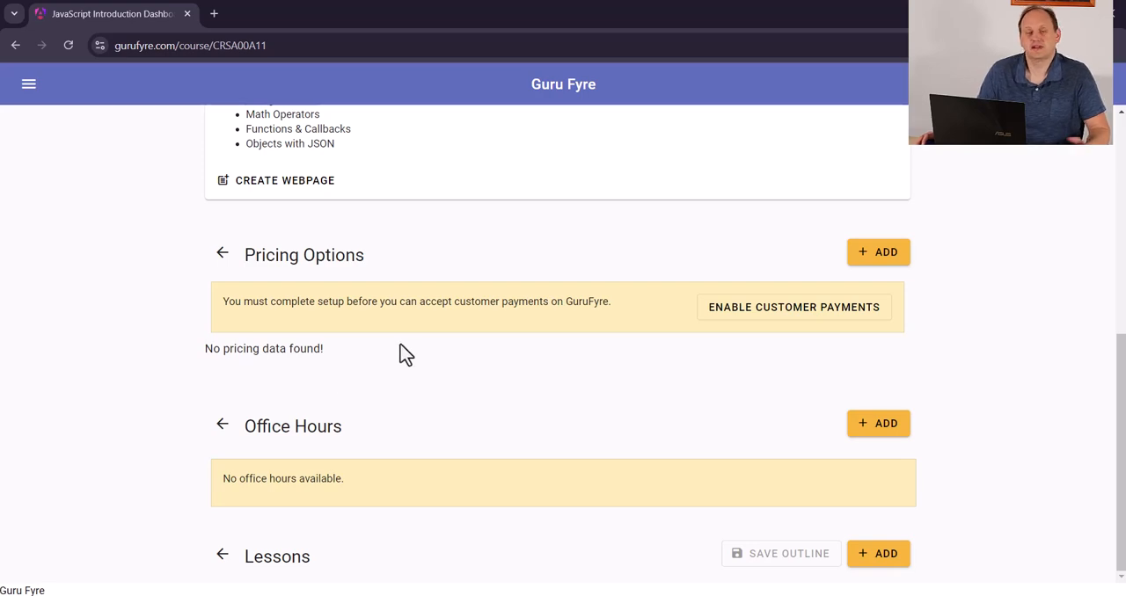
pyautogui.scroll(3, 437, 340)
pyautogui.scroll(-2, 490, 349)
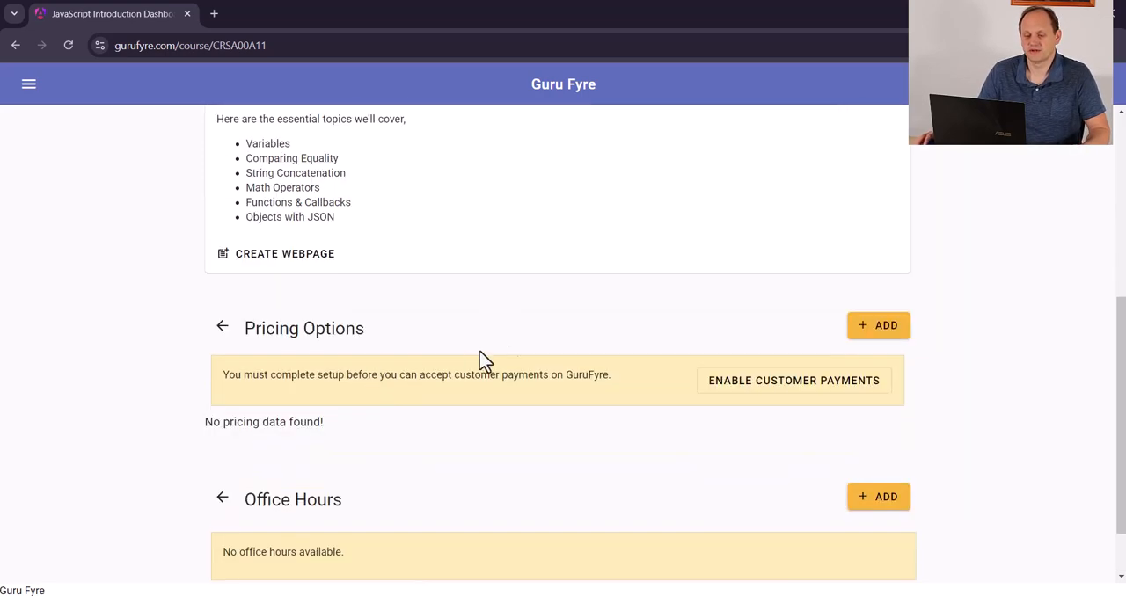
pyautogui.click(884, 334)
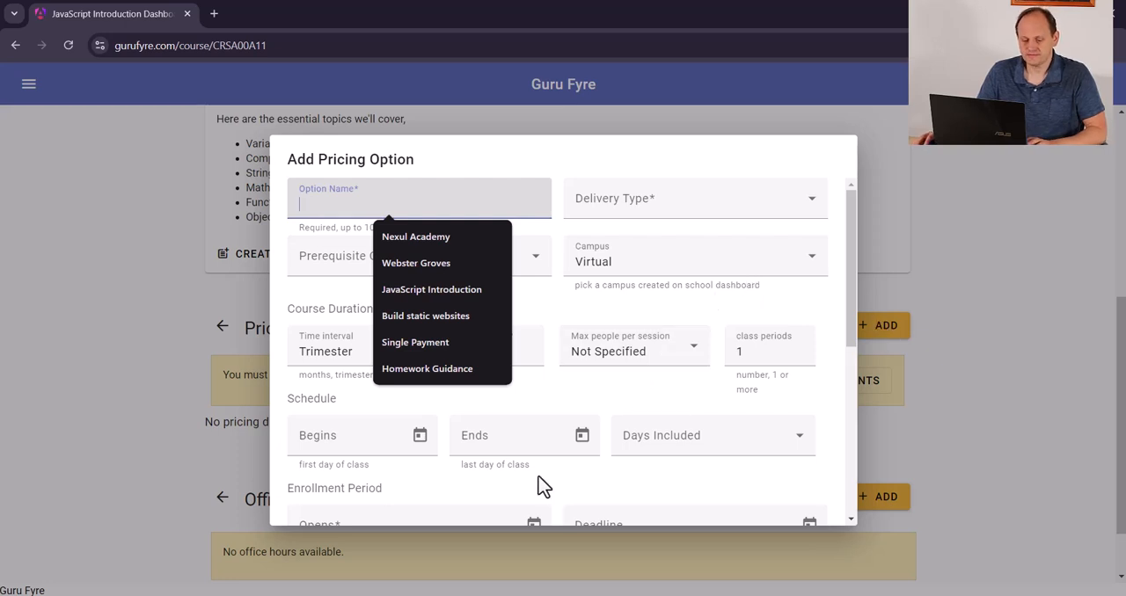
pyautogui.write('Content')
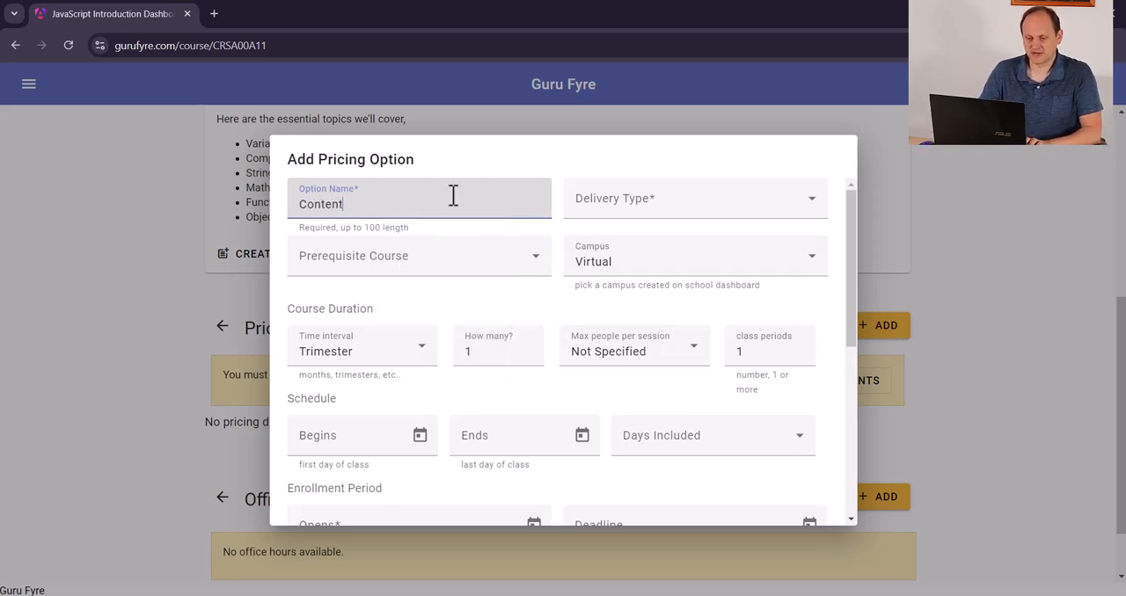
pyautogui.write(' Only')
pyautogui.click(645, 216)
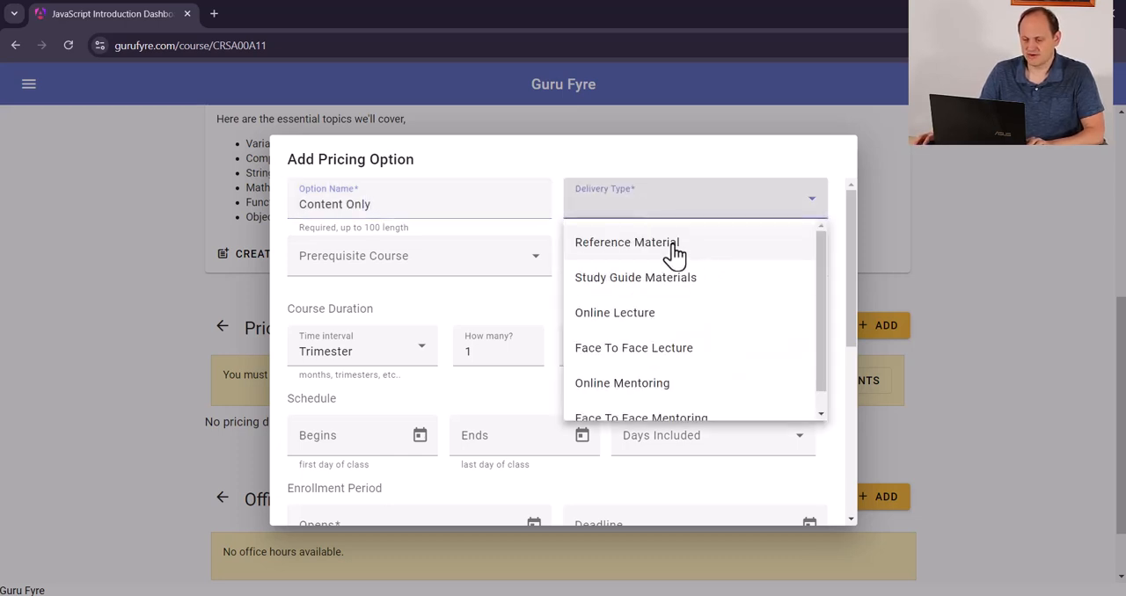
pyautogui.click(673, 253)
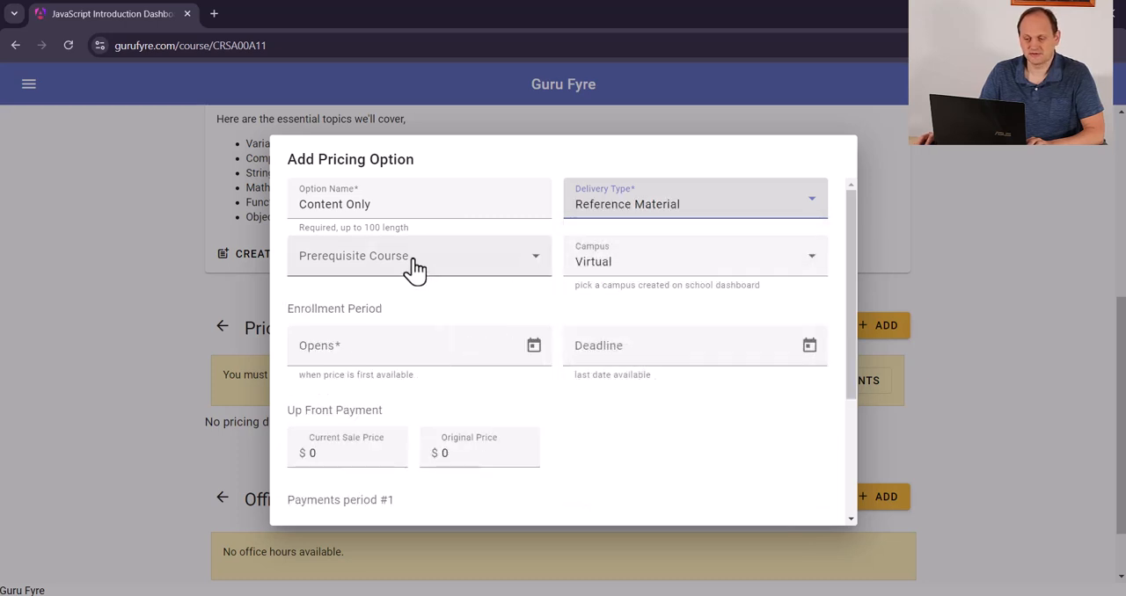
# Check the campus choices, keep Virtual, and set the enrollment opening date to 2024-10-11
pyautogui.click(632, 264)
pyautogui.click(640, 271)
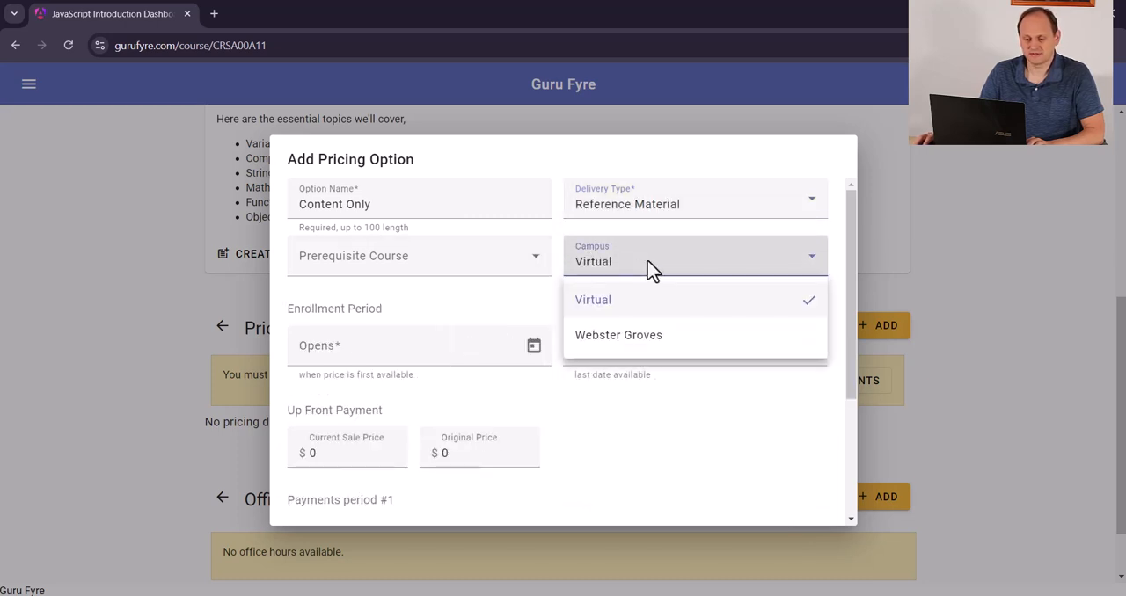
pyautogui.click(648, 263)
pyautogui.click(533, 349)
pyautogui.click(454, 225)
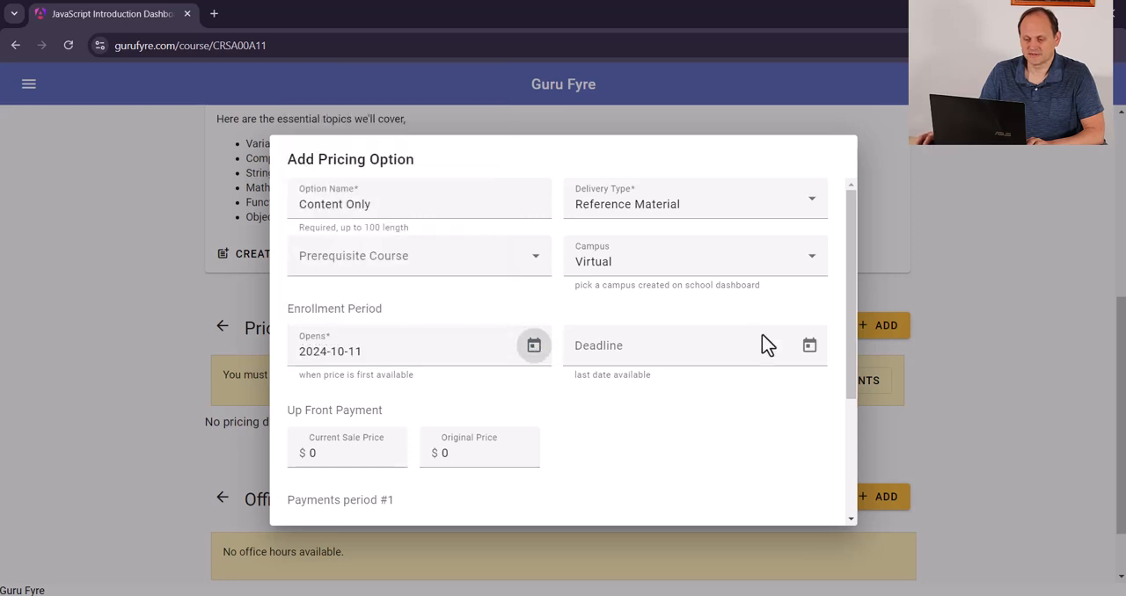
# Set both the current sale price and original price of the up-front payment to $99, and create the pricing option
pyautogui.scroll(-1, 623, 418)
pyautogui.moveTo(334, 379); pyautogui.dragTo(286, 387)
pyautogui.write('99')
pyautogui.press('Tab')
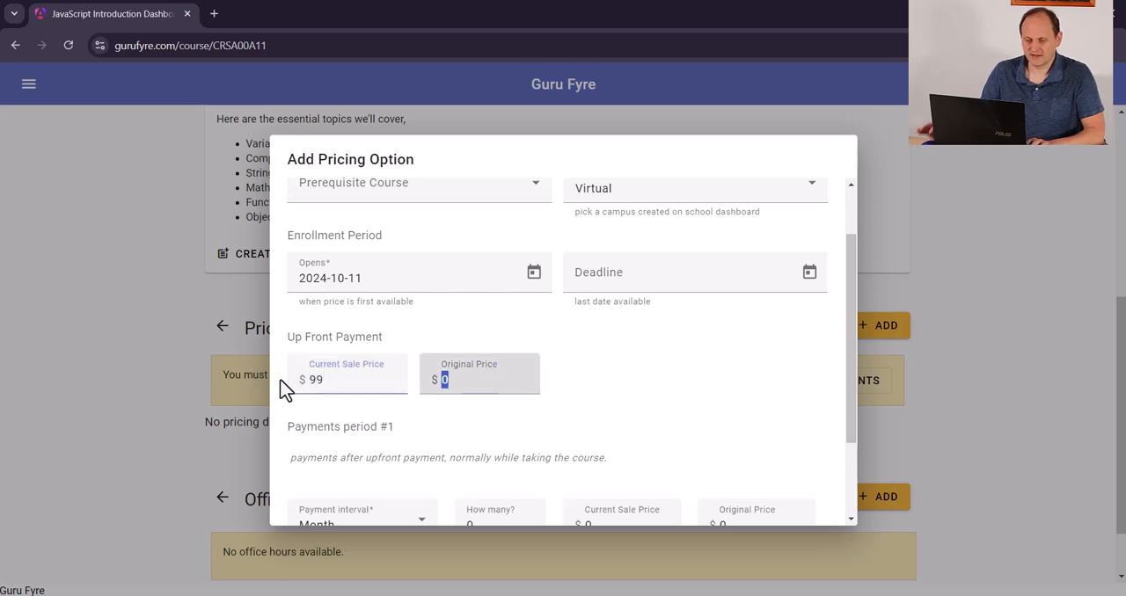
pyautogui.write('99')
pyautogui.press('Tab')
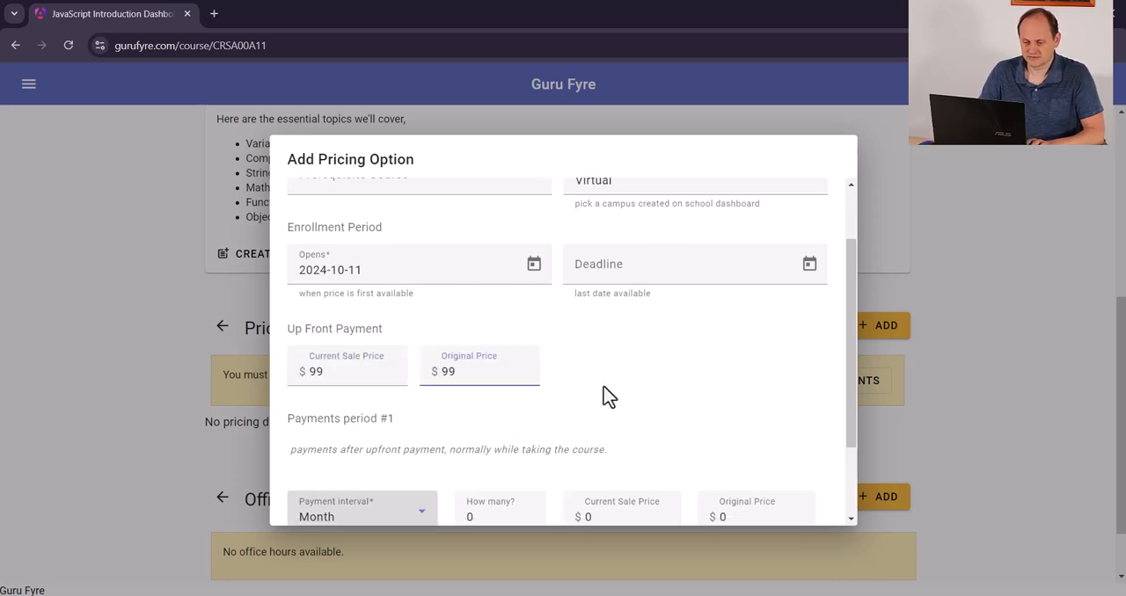
pyautogui.scroll(-2, 604, 397)
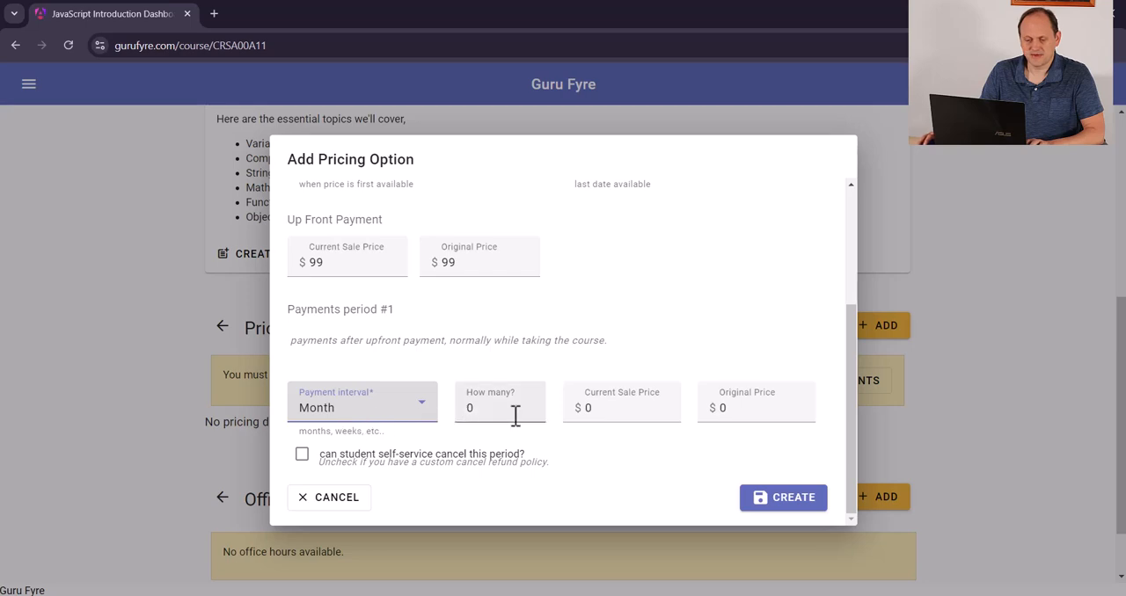
pyautogui.click(781, 498)
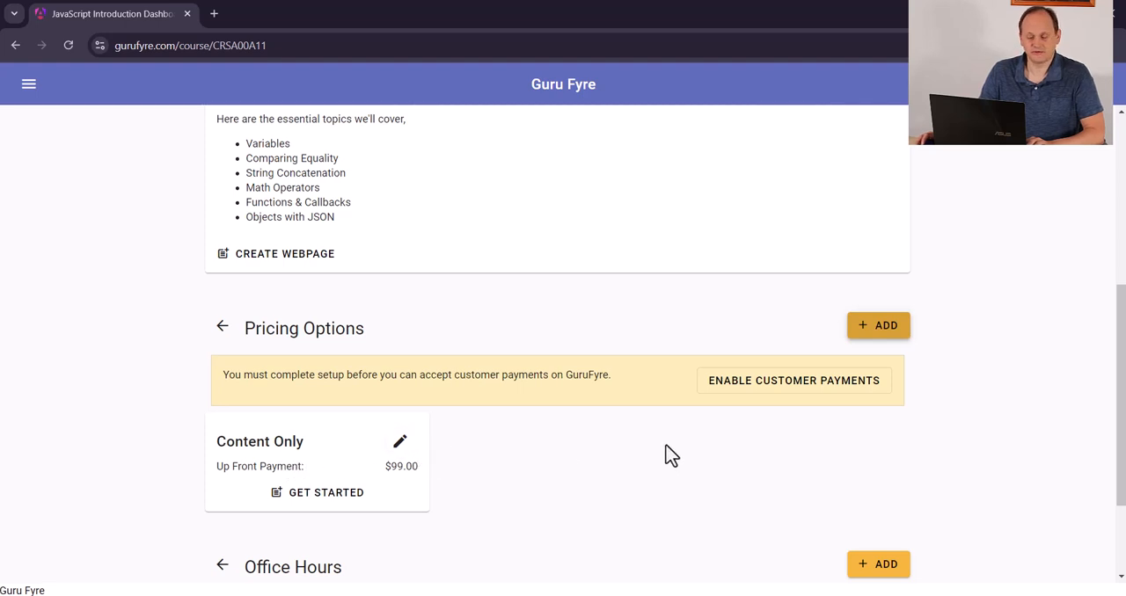
# Start another pricing option for the course and name it Classroom Bundle
pyautogui.click(882, 327)
pyautogui.write('Classroom Bundle')
pyautogui.press('Tab')
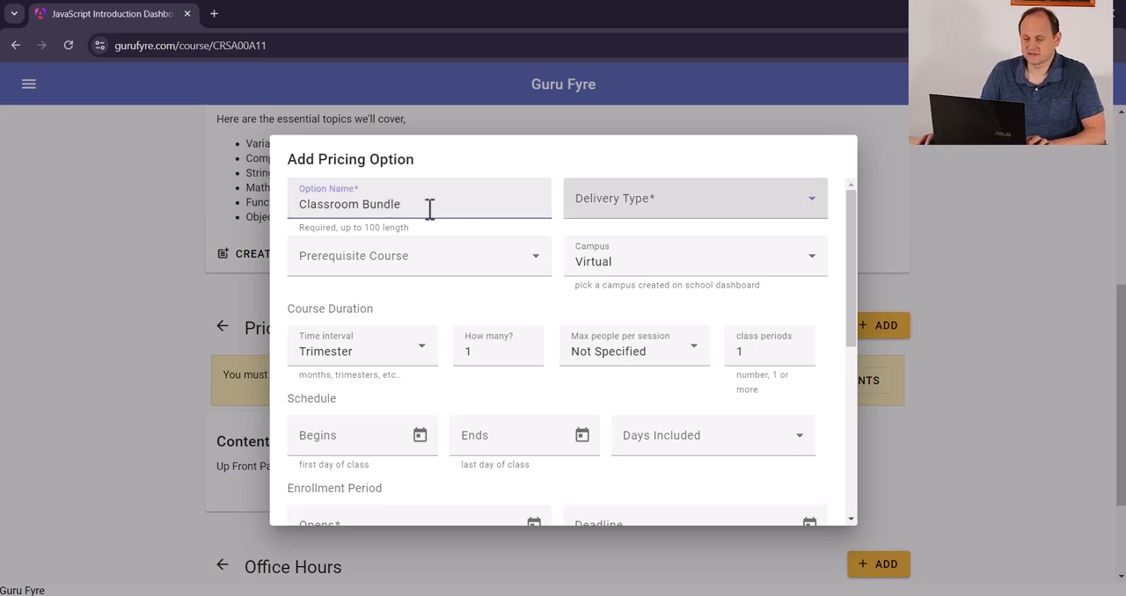
# Try Online Lecture as the Classroom Bundle delivery type, and replace it with Online Mentoring
pyautogui.click(786, 215)
pyautogui.scroll(-1, 703, 347)
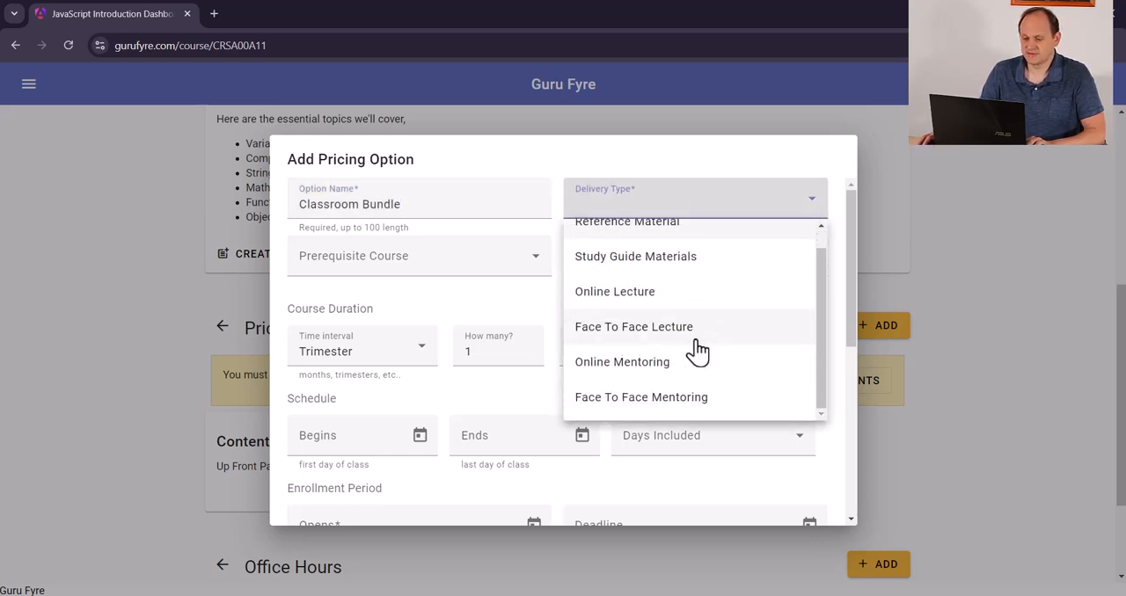
pyautogui.click(647, 302)
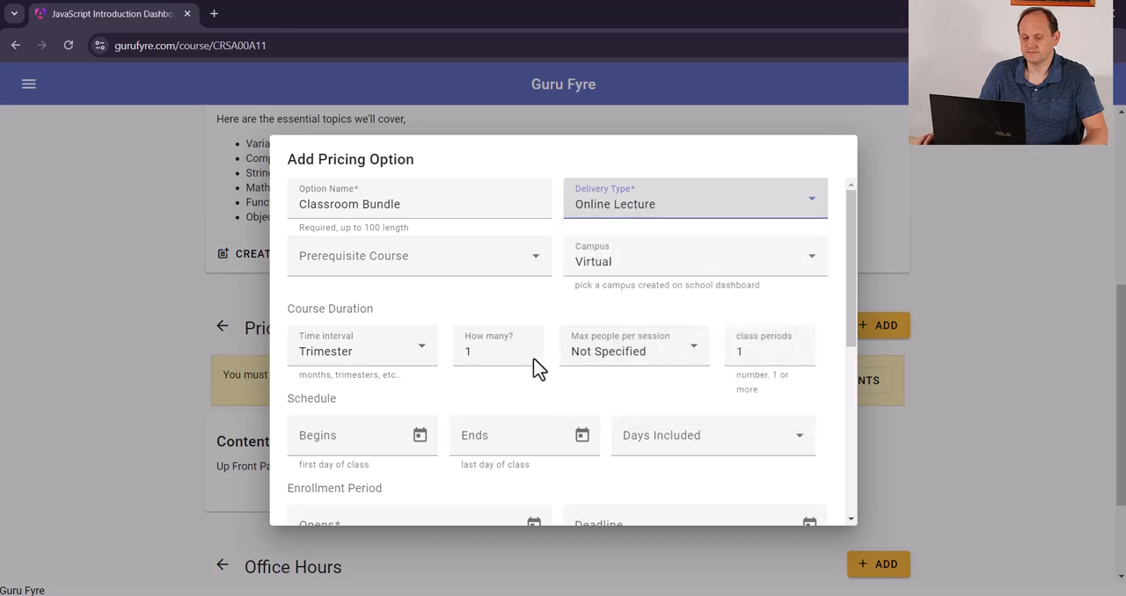
pyautogui.scroll(-1, 624, 334)
pyautogui.scroll(1, 636, 290)
pyautogui.click(658, 211)
pyautogui.click(661, 385)
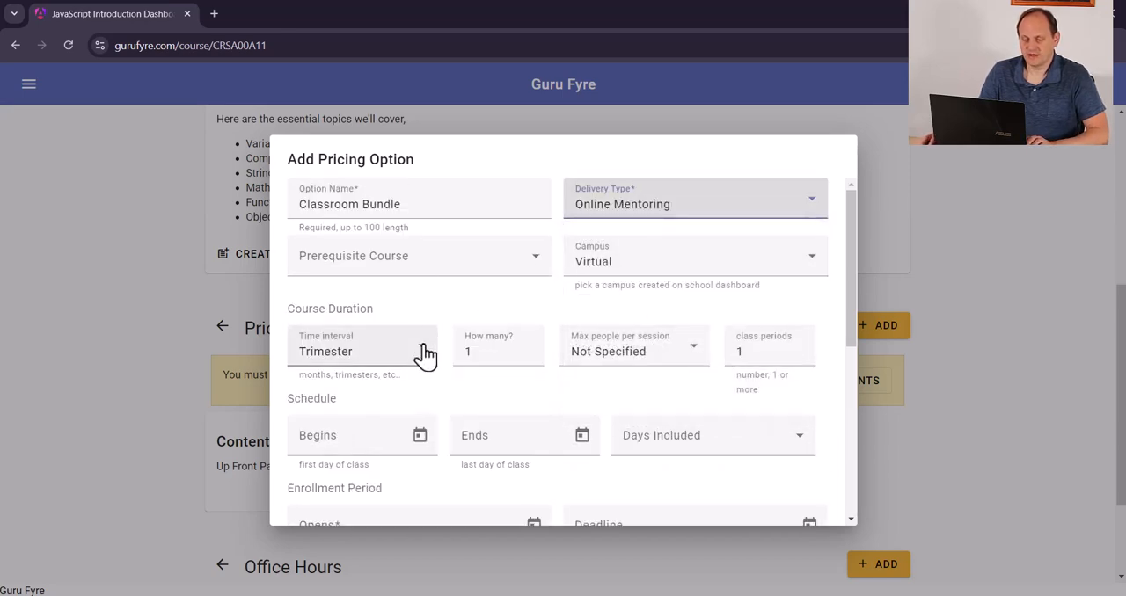
# Set the Classroom Bundle course duration to 4 with Month as the time interval
pyautogui.scroll(-1, 334, 365)
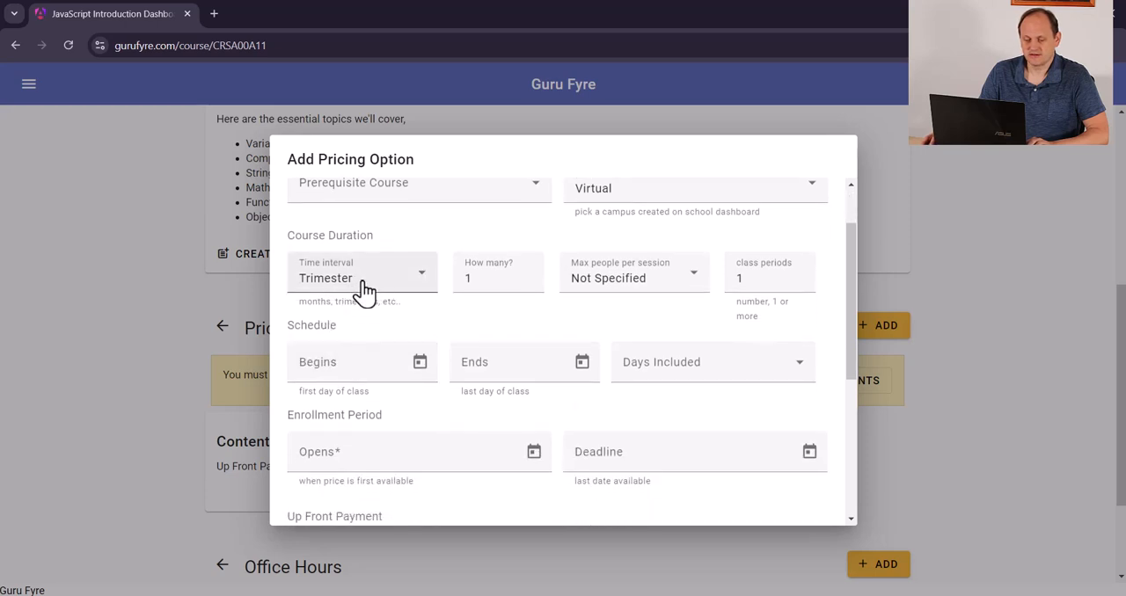
pyautogui.click(365, 292)
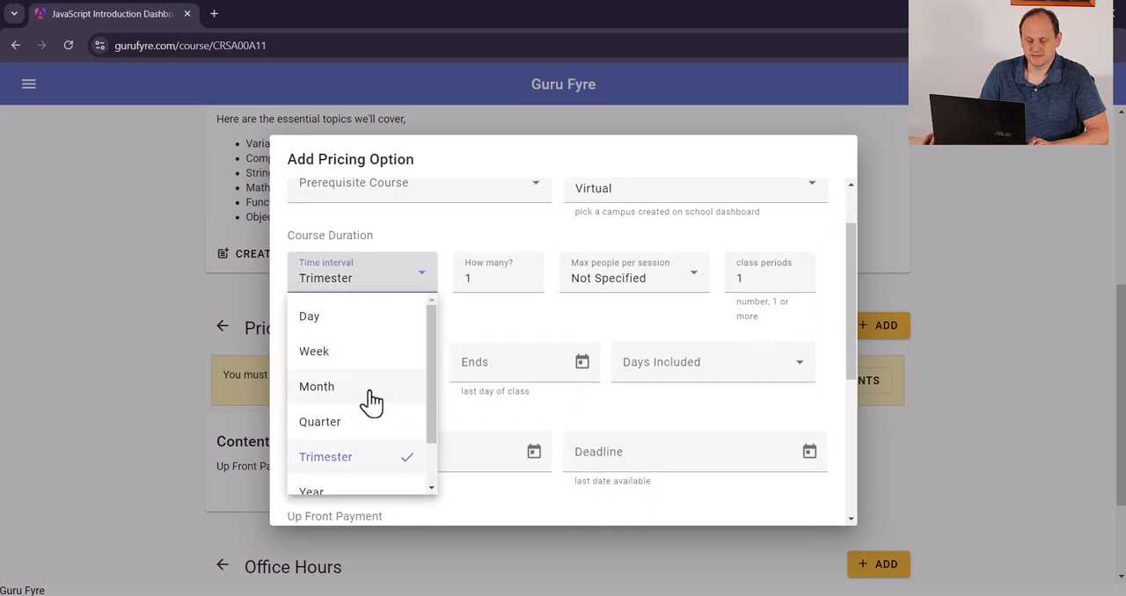
pyautogui.click(514, 292)
pyautogui.click(407, 291)
pyautogui.click(349, 392)
pyautogui.click(468, 278)
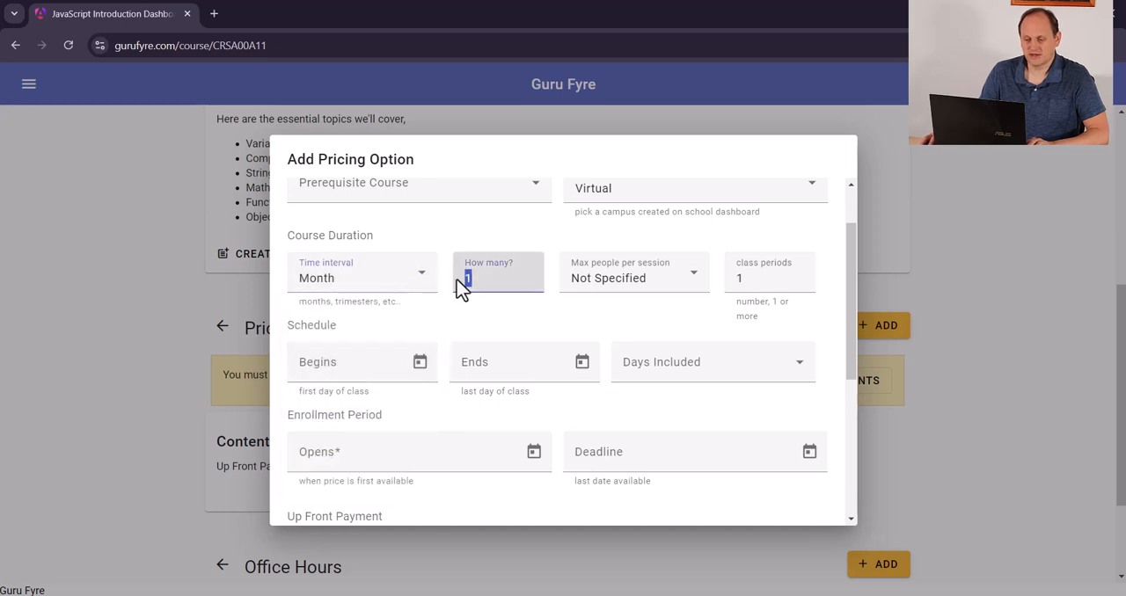
pyautogui.write('4')
# Set the maximum people per session to Large Group and the number of class periods to 16
pyautogui.click(684, 290)
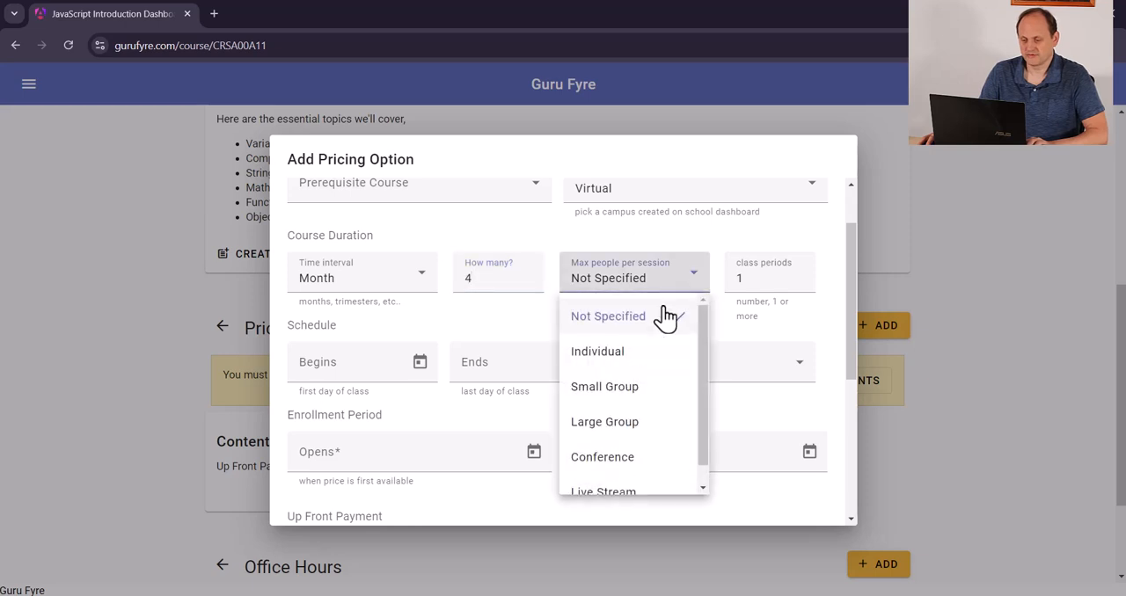
pyautogui.click(624, 406)
pyautogui.doubleClick(739, 280)
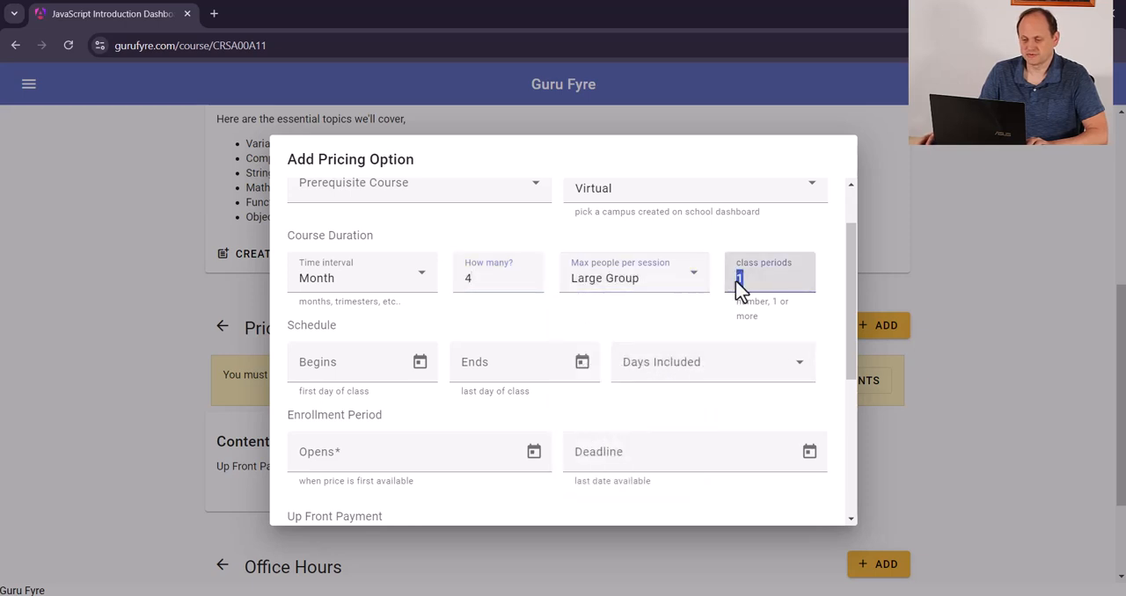
pyautogui.write('6')
pyautogui.press('Tab')
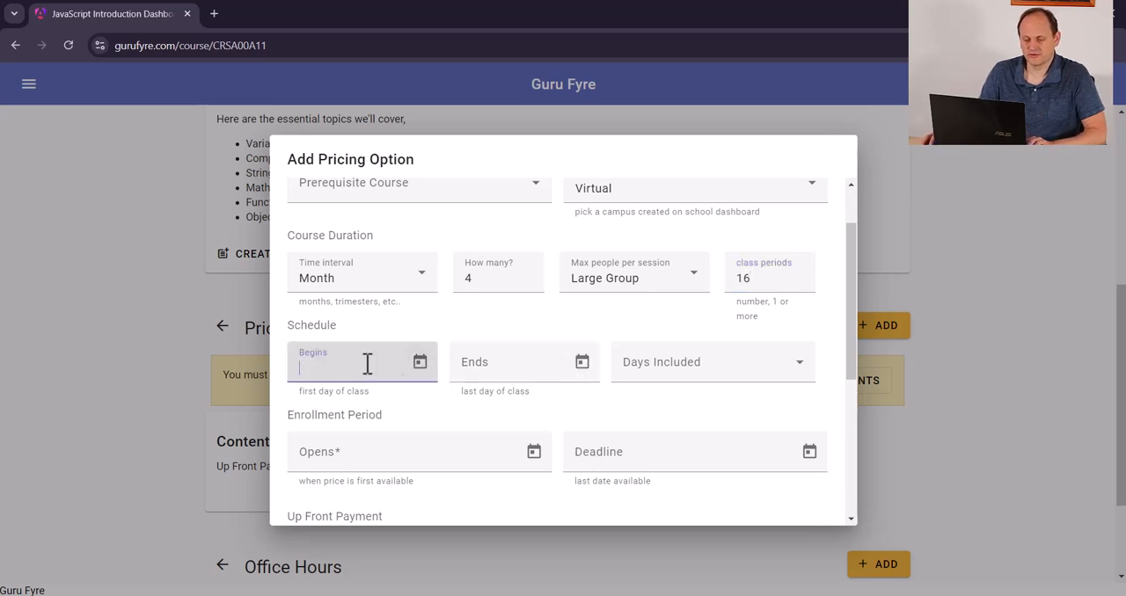
# Schedule the classes to begin on 2024-10-14 and end on 2024-12-27
pyautogui.click(417, 370)
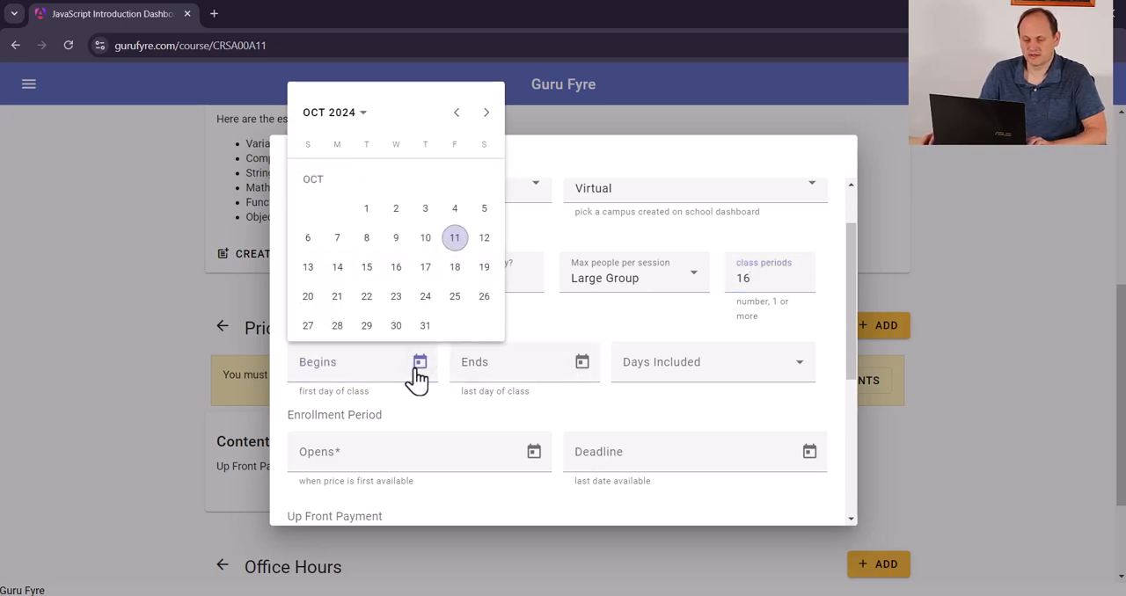
pyautogui.click(338, 267)
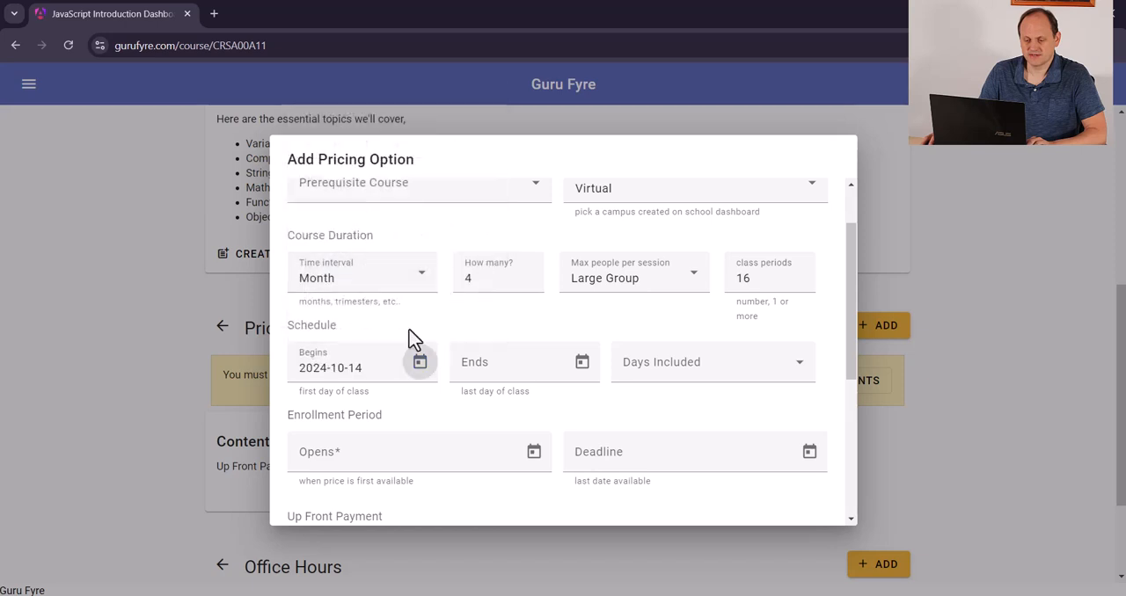
pyautogui.click(582, 363)
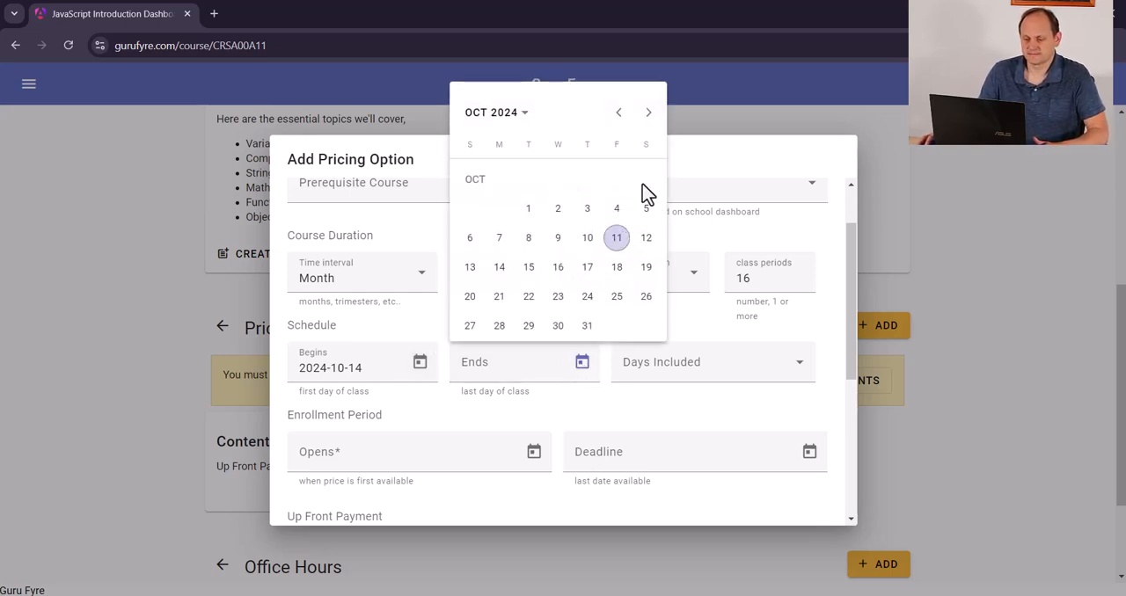
pyautogui.click(648, 112)
pyautogui.click(648, 113)
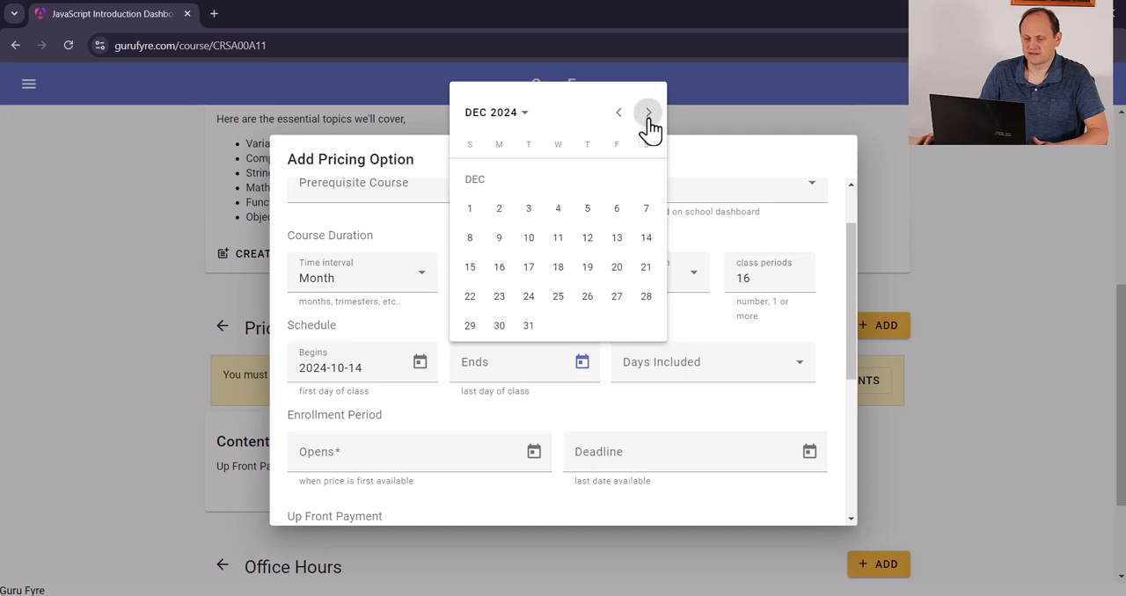
pyautogui.click(615, 297)
# Include Monday and Thursday as the class days in the schedule
pyautogui.click(795, 371)
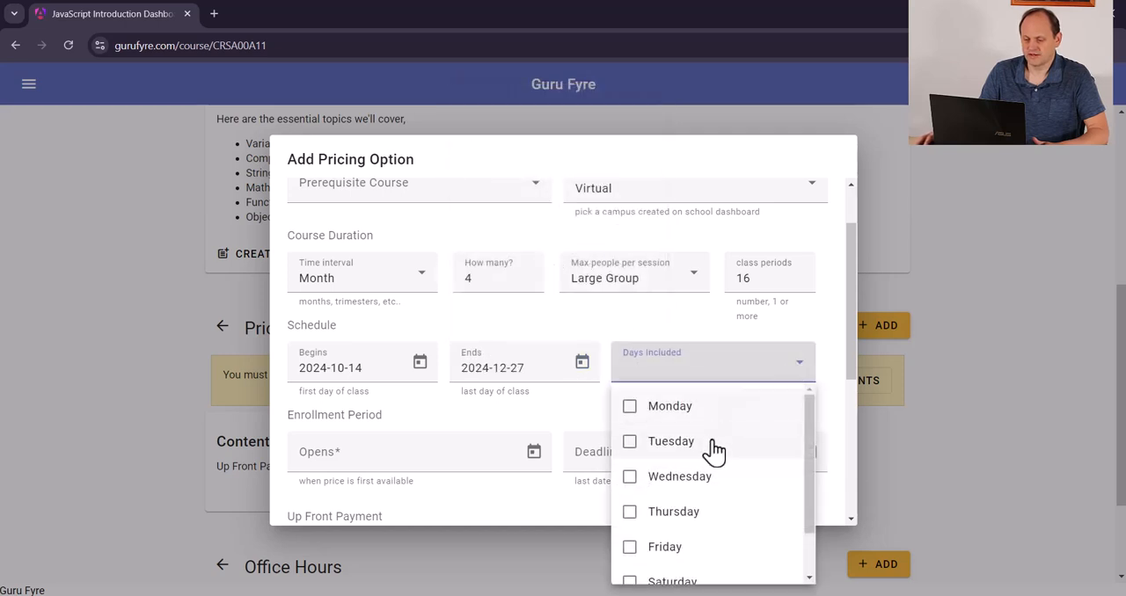
pyautogui.click(631, 417)
pyautogui.click(647, 519)
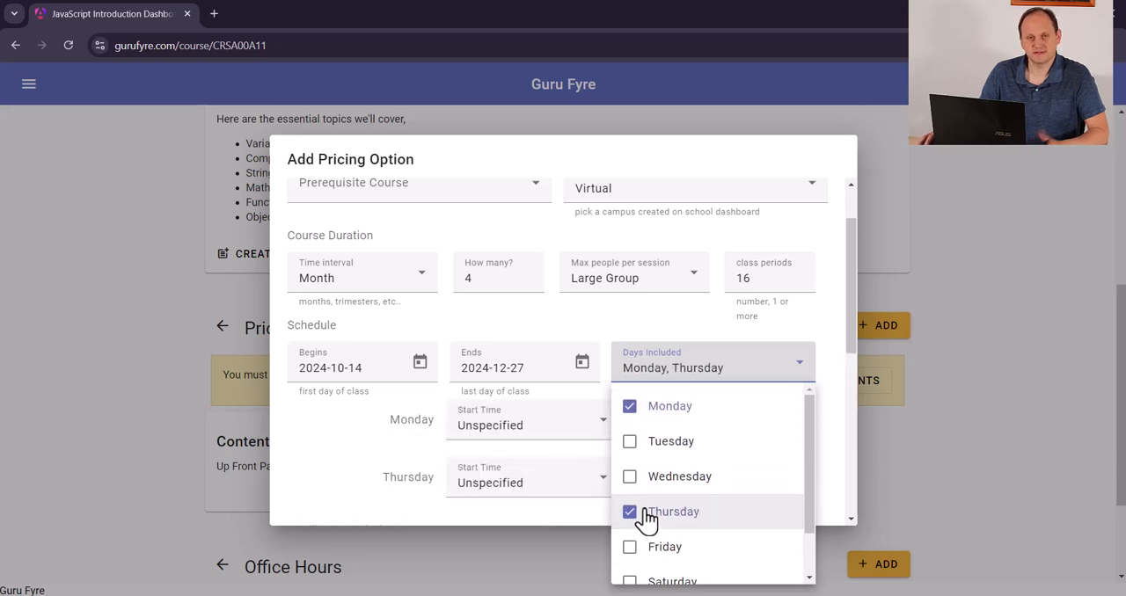
pyautogui.click(602, 323)
# Set Monday's class to start at 9:00 am and end at 11:00 am
pyautogui.scroll(-2, 586, 352)
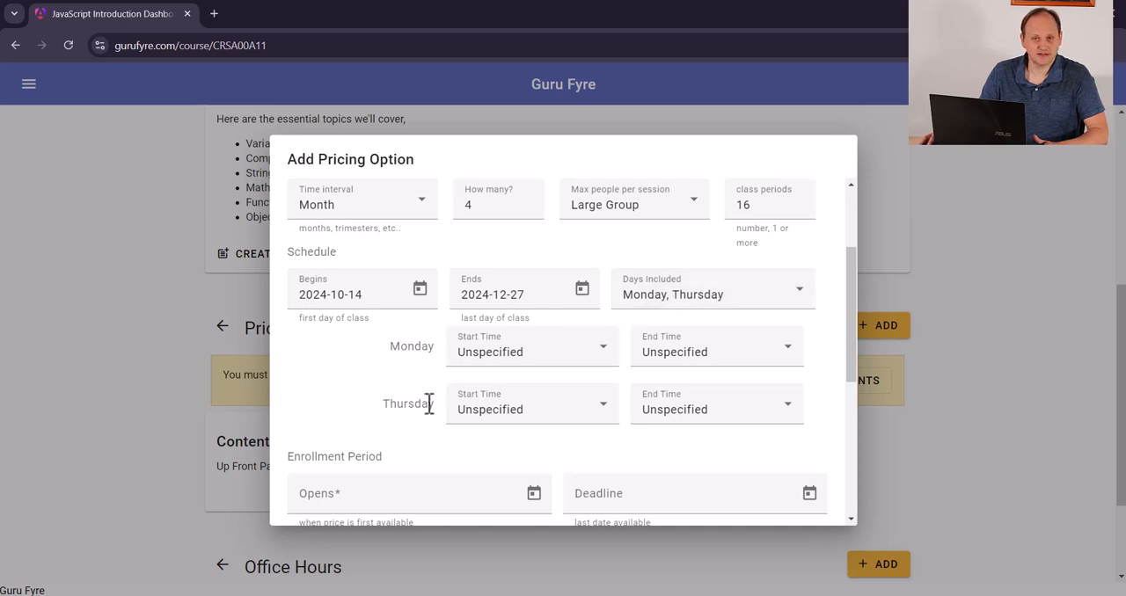
pyautogui.click(578, 362)
pyautogui.scroll(-12, 541, 461)
pyautogui.scroll(-5, 538, 471)
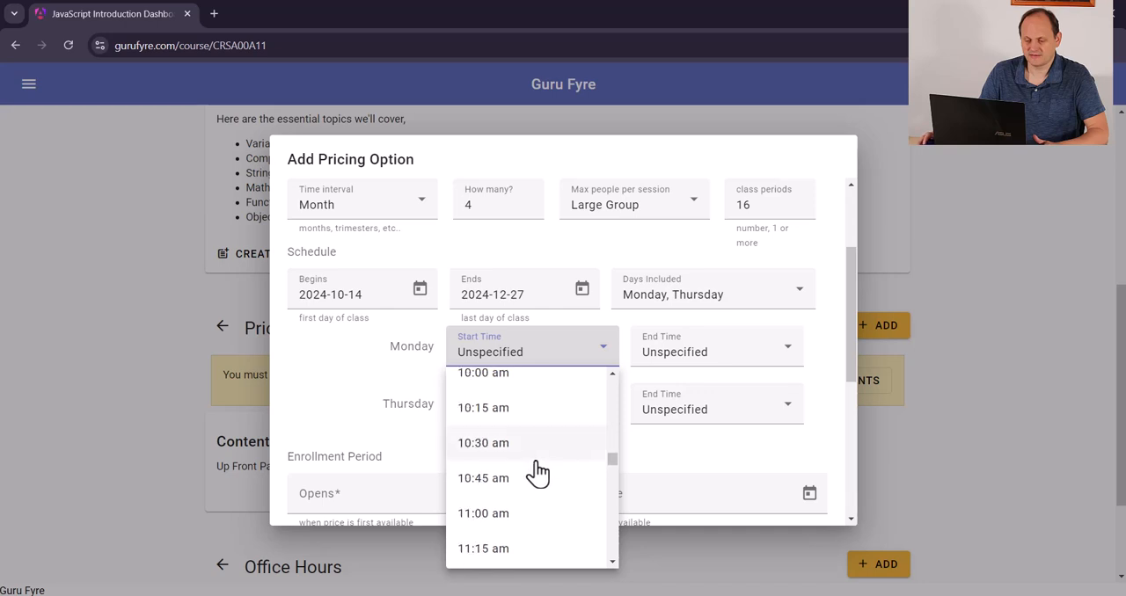
pyautogui.scroll(2, 518, 457)
pyautogui.click(507, 393)
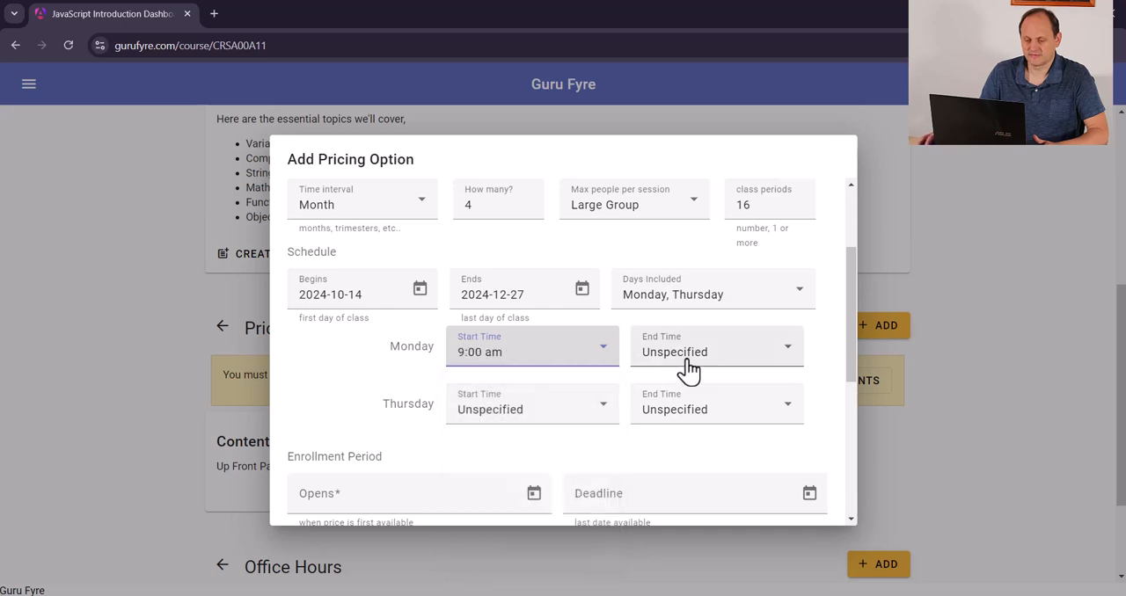
pyautogui.click(689, 359)
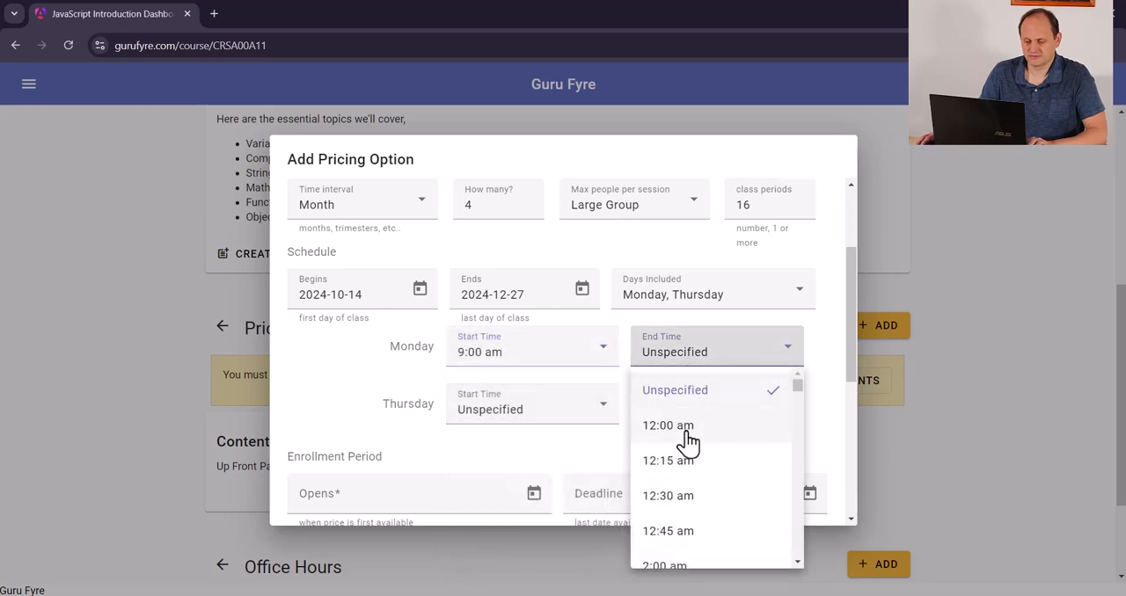
pyautogui.scroll(-20, 689, 444)
pyautogui.scroll(2, 691, 447)
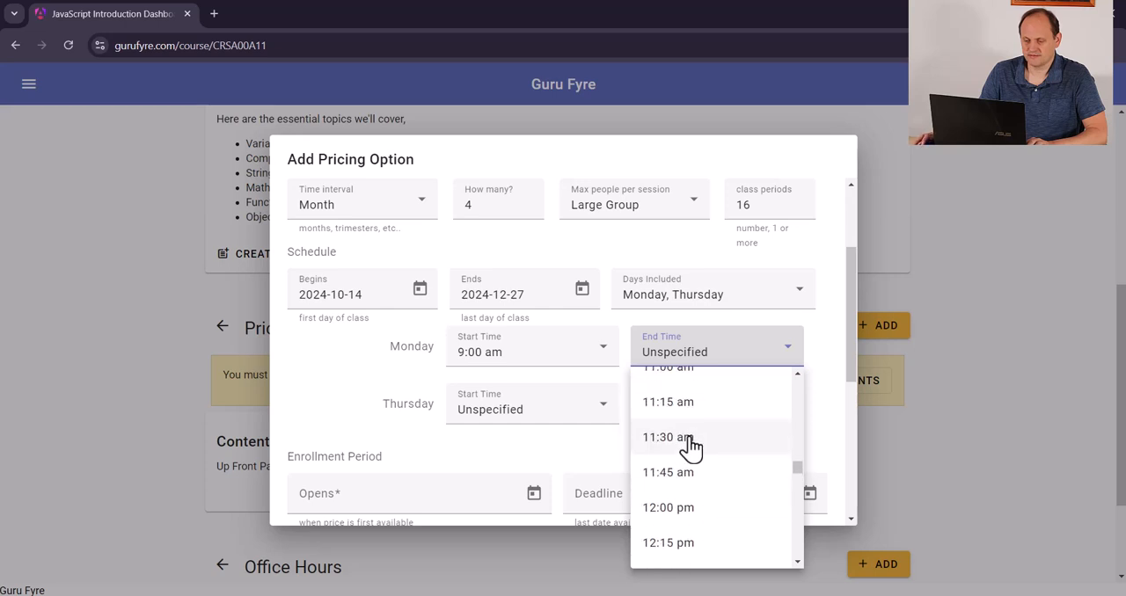
pyautogui.scroll(2, 691, 455)
pyautogui.click(692, 457)
# Set Thursday's class to start at 9:00 am and end at 11:00 am
pyautogui.click(532, 411)
pyautogui.scroll(-10, 545, 329)
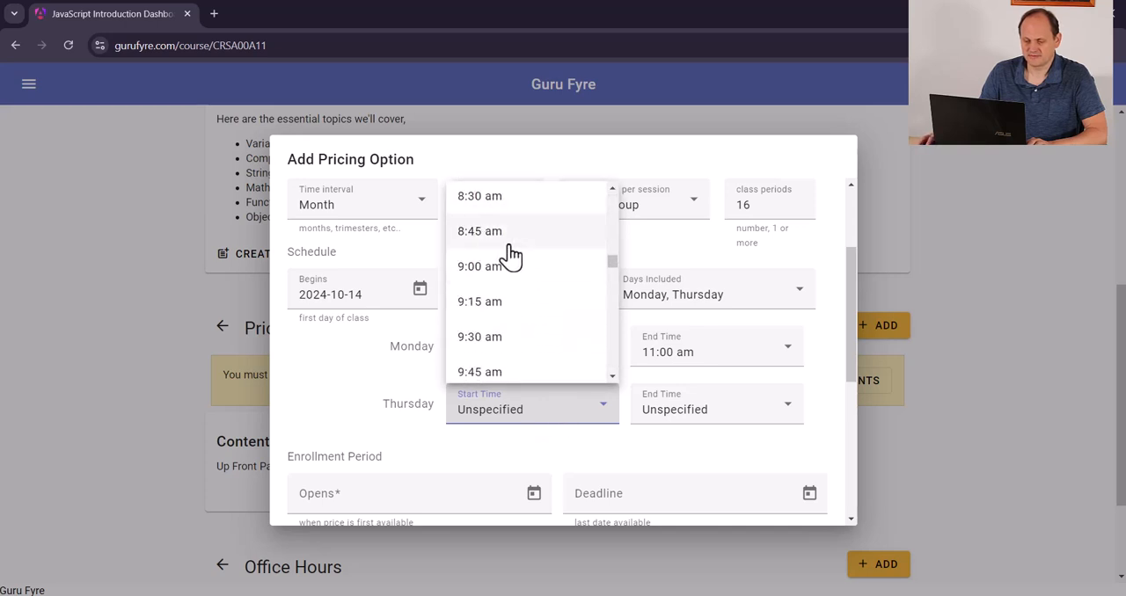
pyautogui.click(505, 266)
pyautogui.click(716, 414)
pyautogui.scroll(-5, 737, 320)
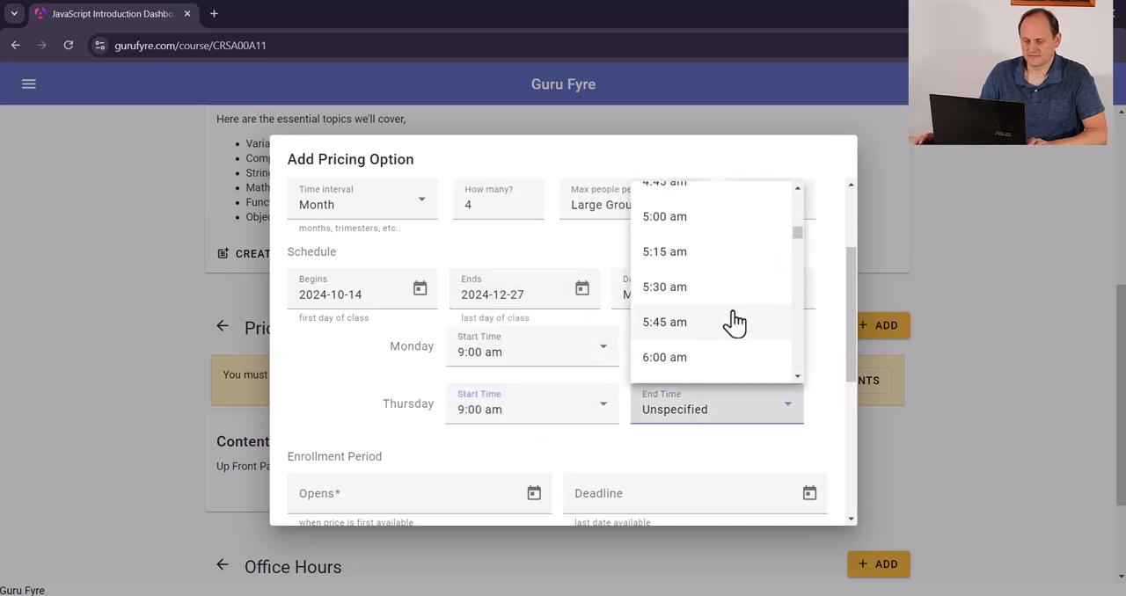
pyautogui.scroll(-10, 723, 329)
pyautogui.scroll(1, 686, 233)
pyautogui.click(685, 257)
# Set the enrollment period to open on 2024-10-11
pyautogui.scroll(-2, 535, 356)
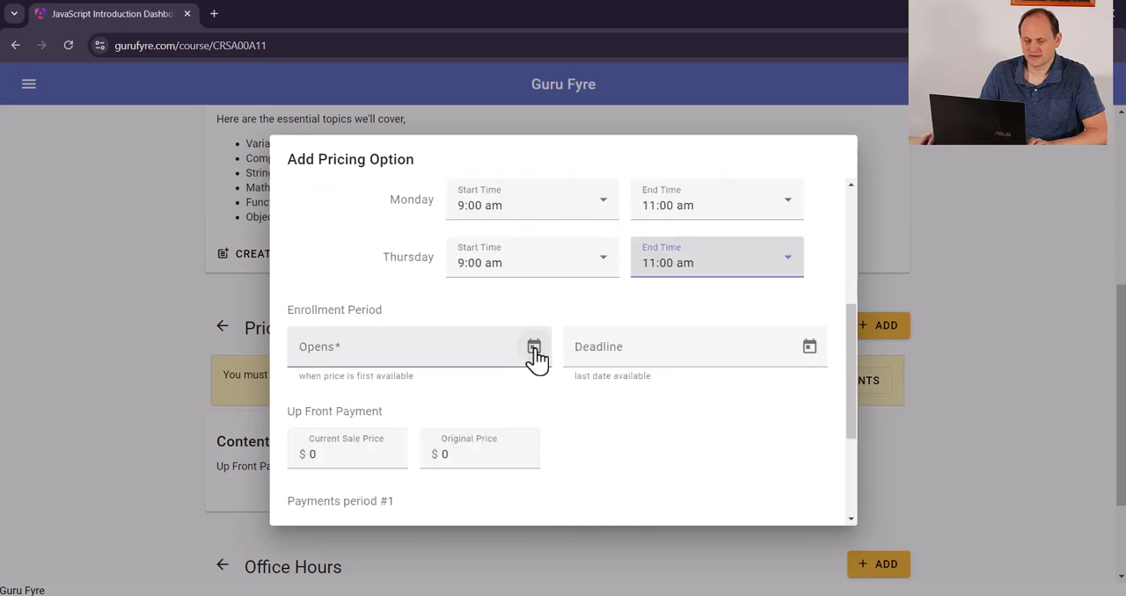
pyautogui.click(534, 348)
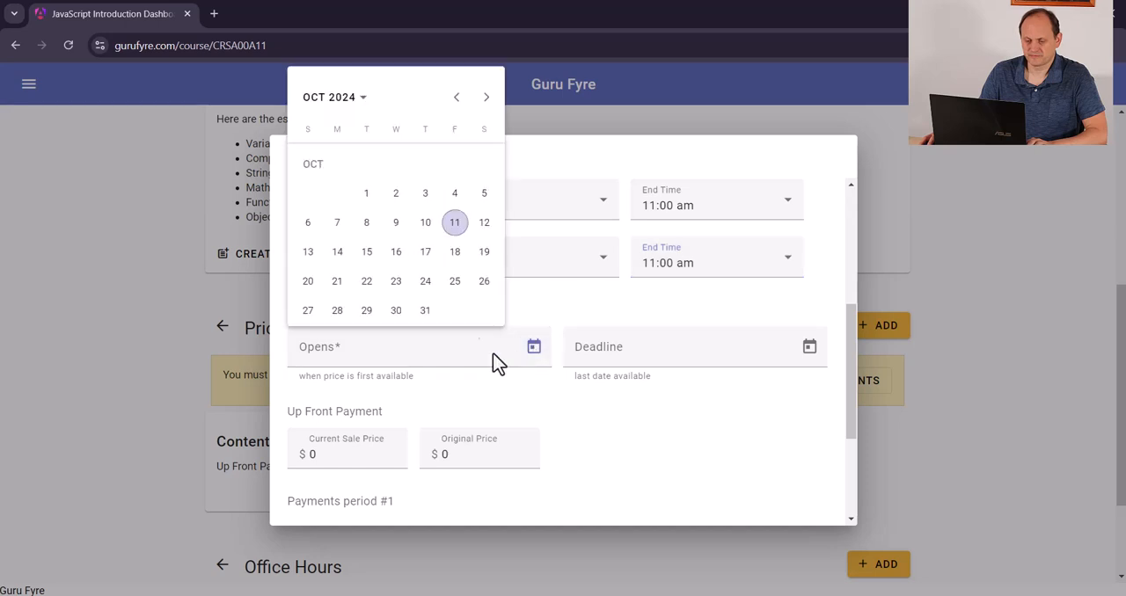
pyautogui.click(454, 224)
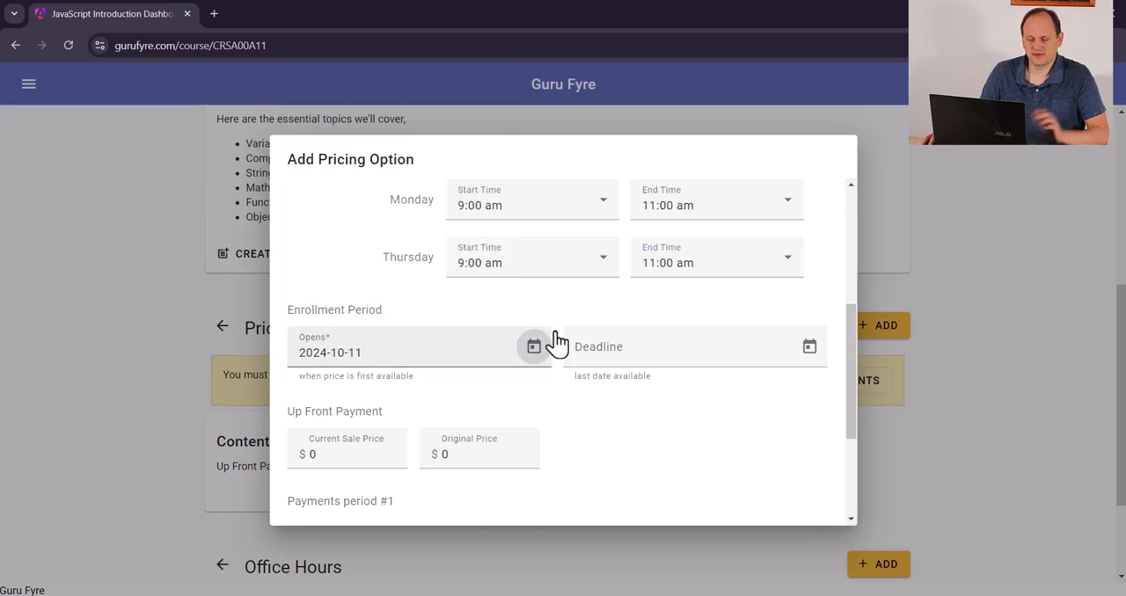
# Set the up front payment's current sale price to $80
pyautogui.scroll(-2, 405, 402)
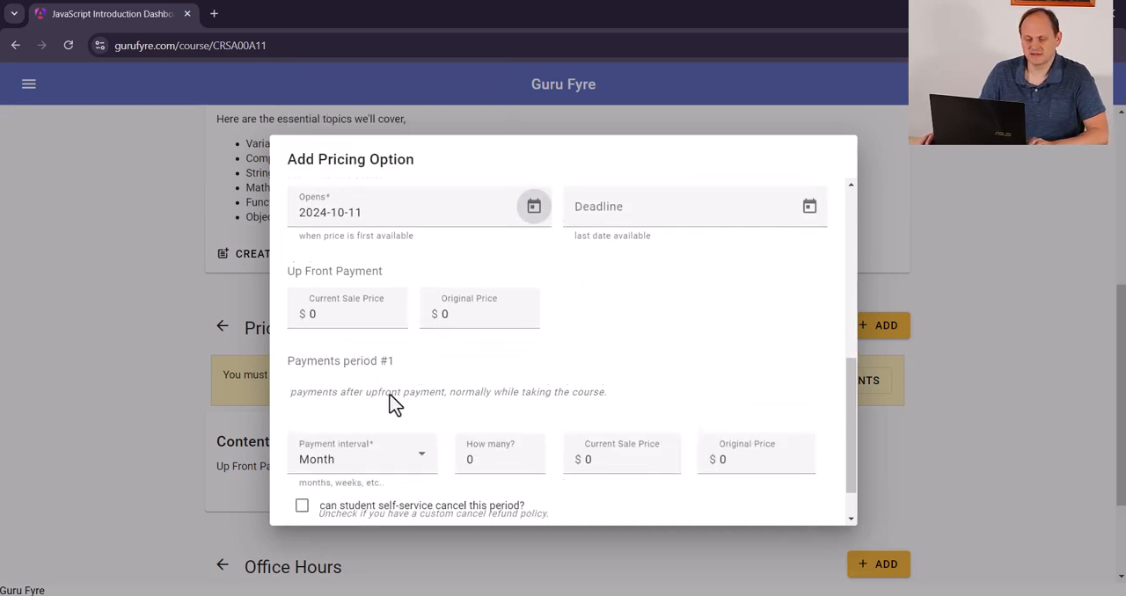
pyautogui.click(342, 308)
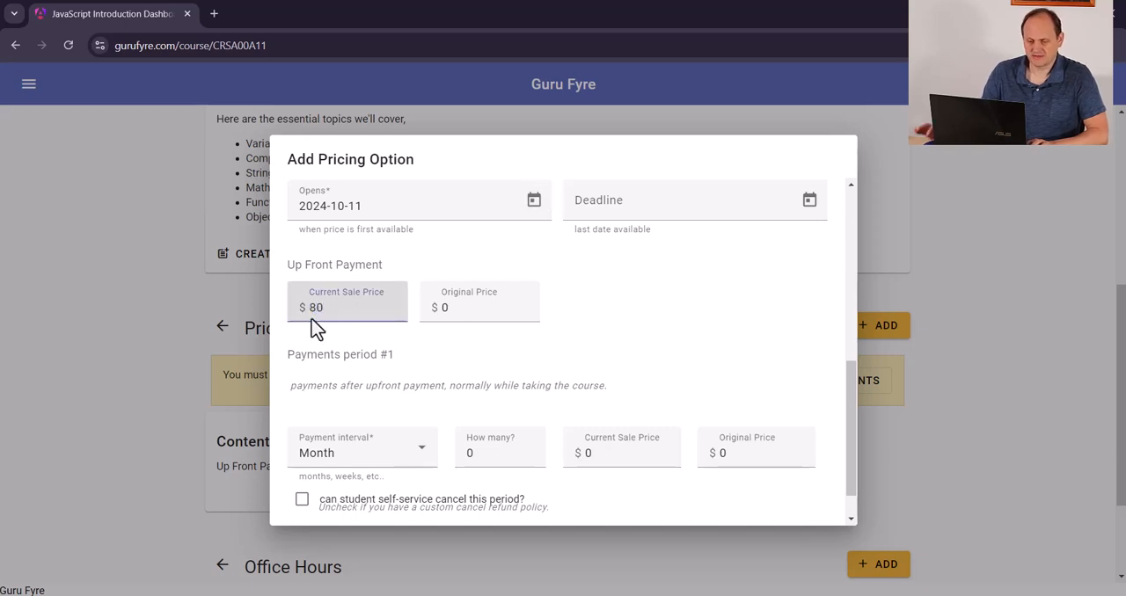
pyautogui.press('Tab')
pyautogui.press('Tab')
# Set payments period #1 to 4 months with current sale and original prices of $49, and create the pricing option
pyautogui.scroll(-1, 603, 357)
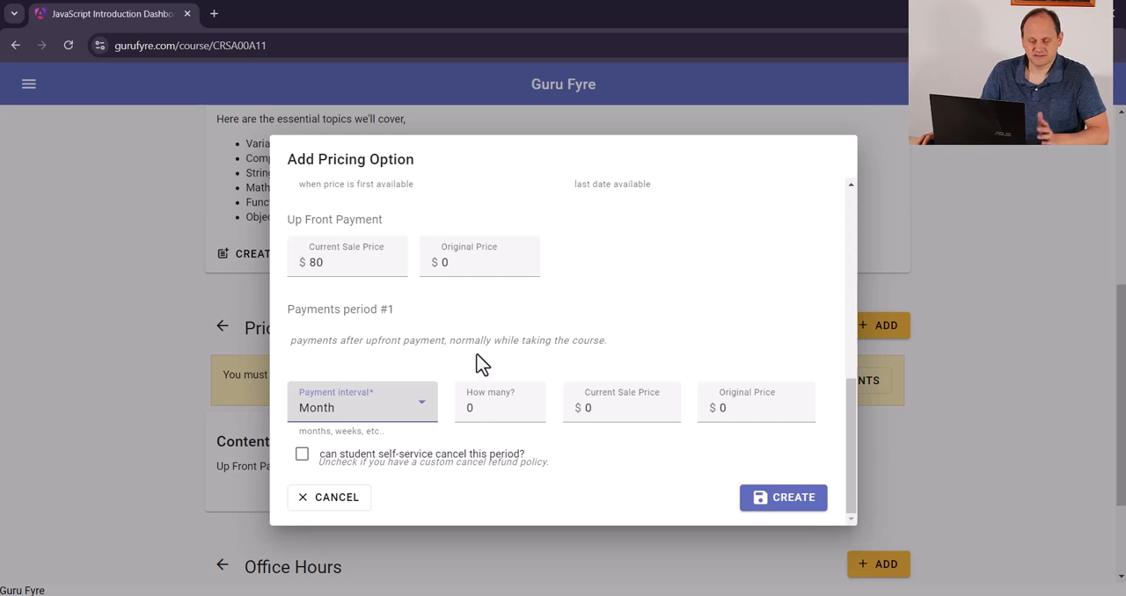
pyautogui.press('Tab')
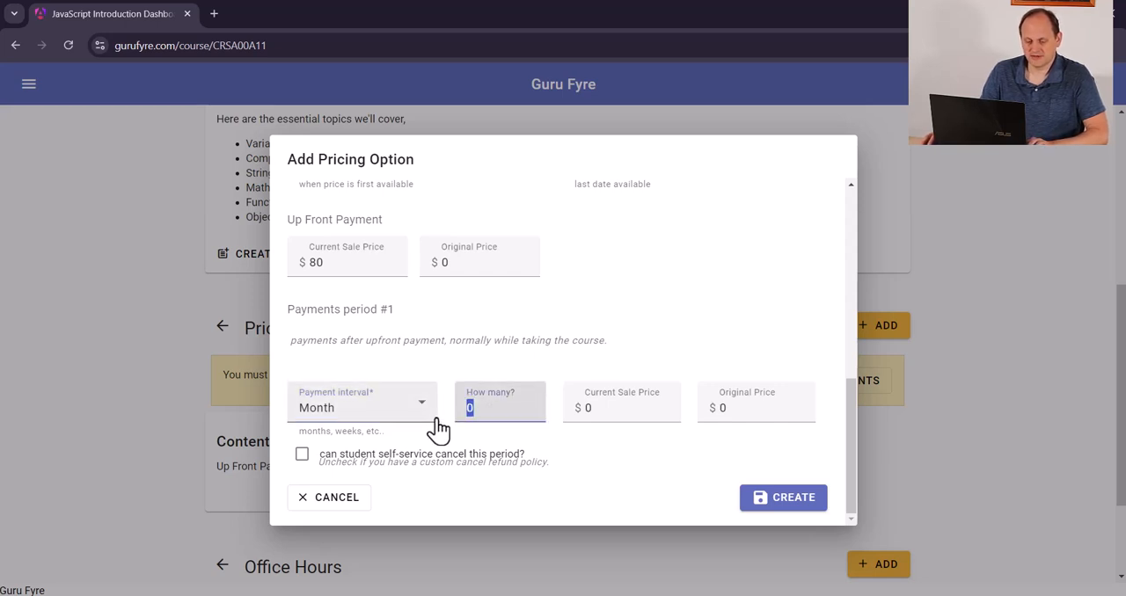
pyautogui.write('4')
pyautogui.click(634, 409)
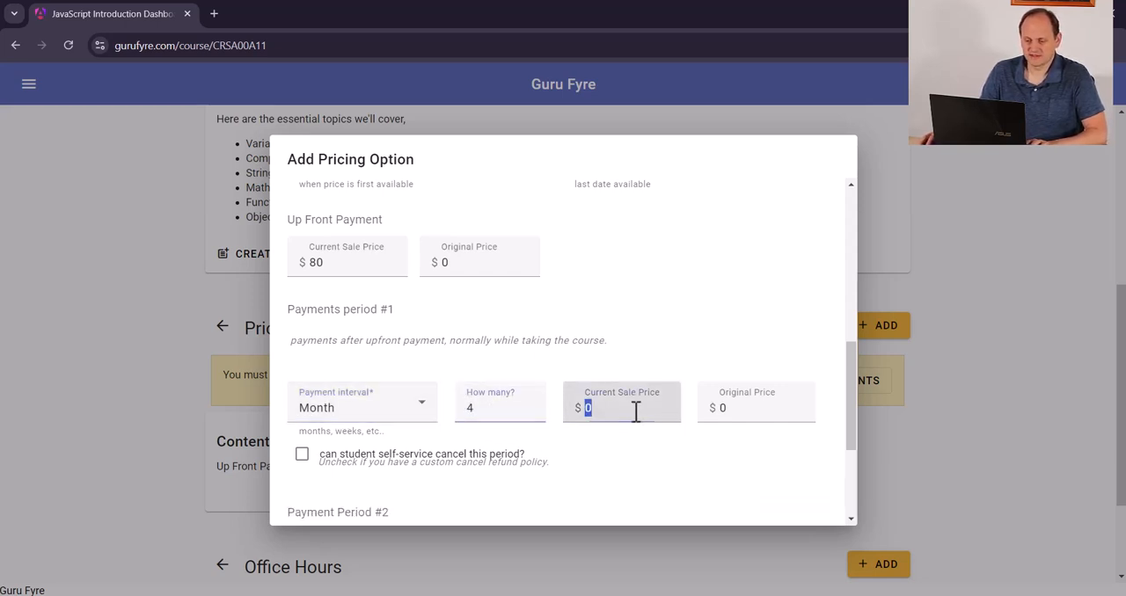
pyautogui.press('Tab')
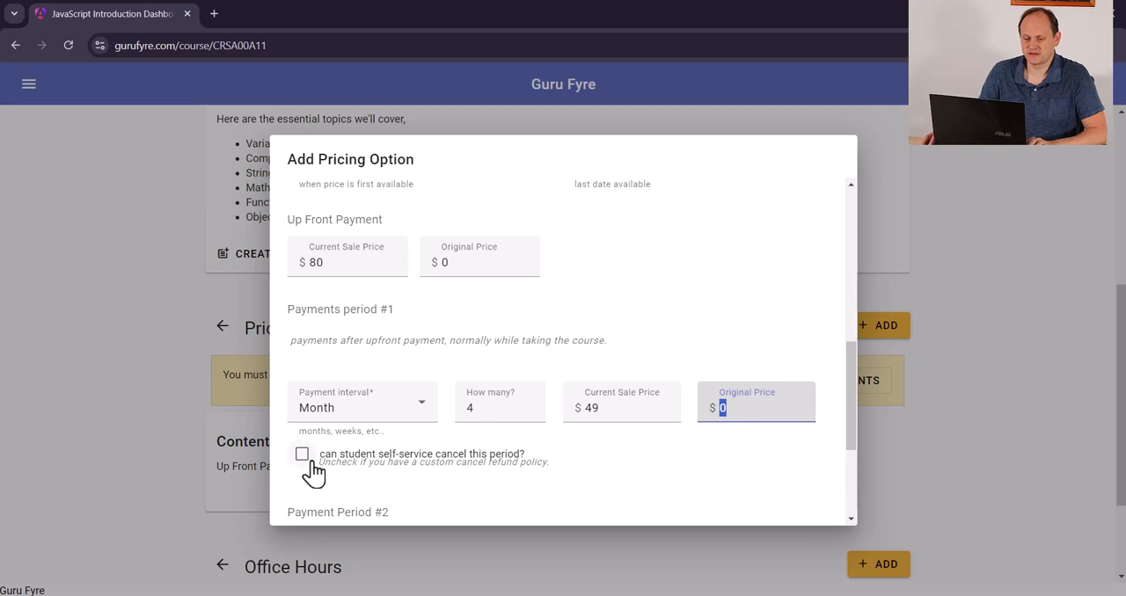
pyautogui.scroll(-1, 762, 393)
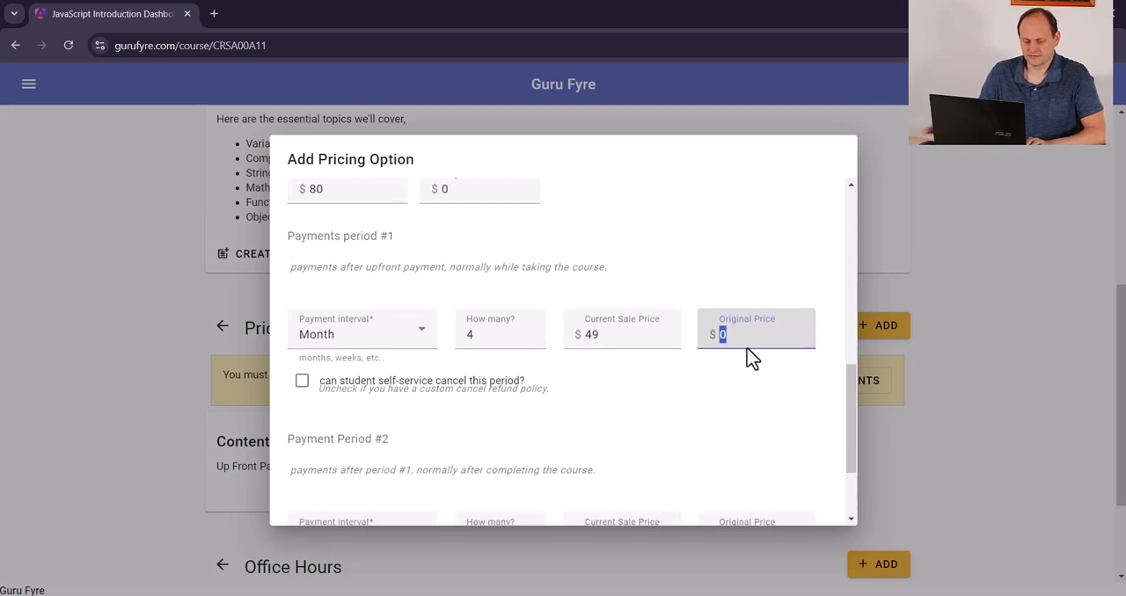
pyautogui.scroll(-2, 616, 404)
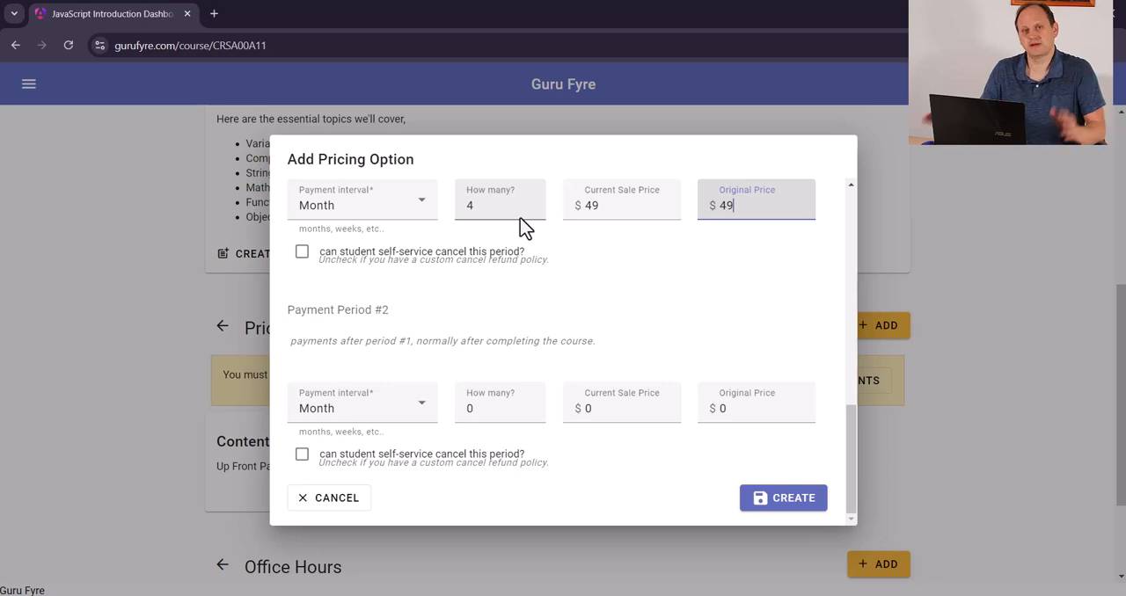
pyautogui.click(785, 497)
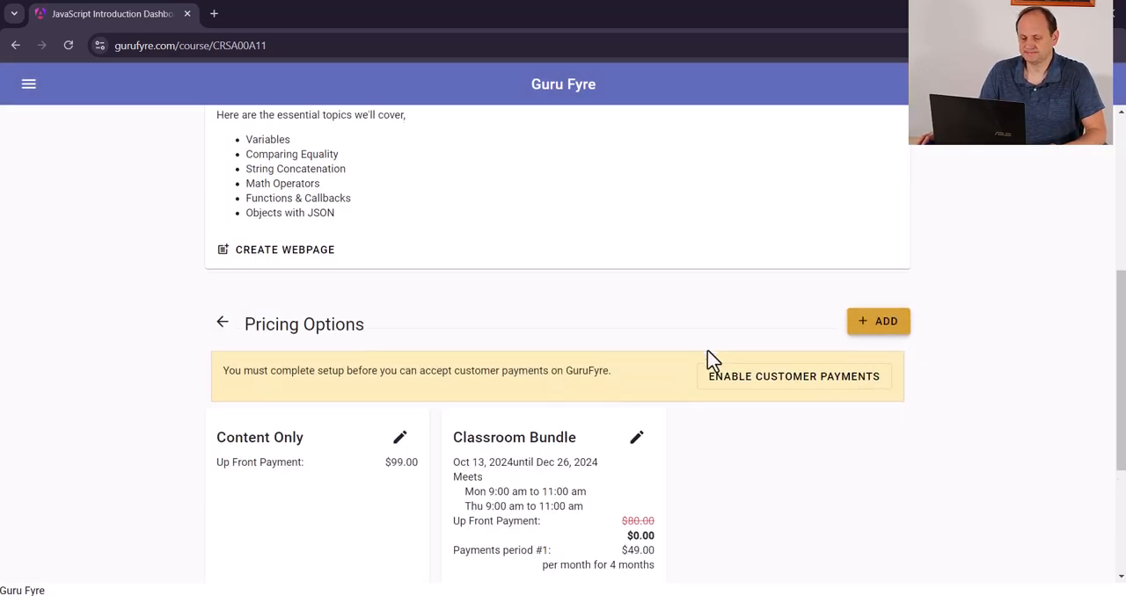
# Edit the Classroom Bundle to set its up front original price to $80, and save the changes
pyautogui.scroll(-2, 704, 364)
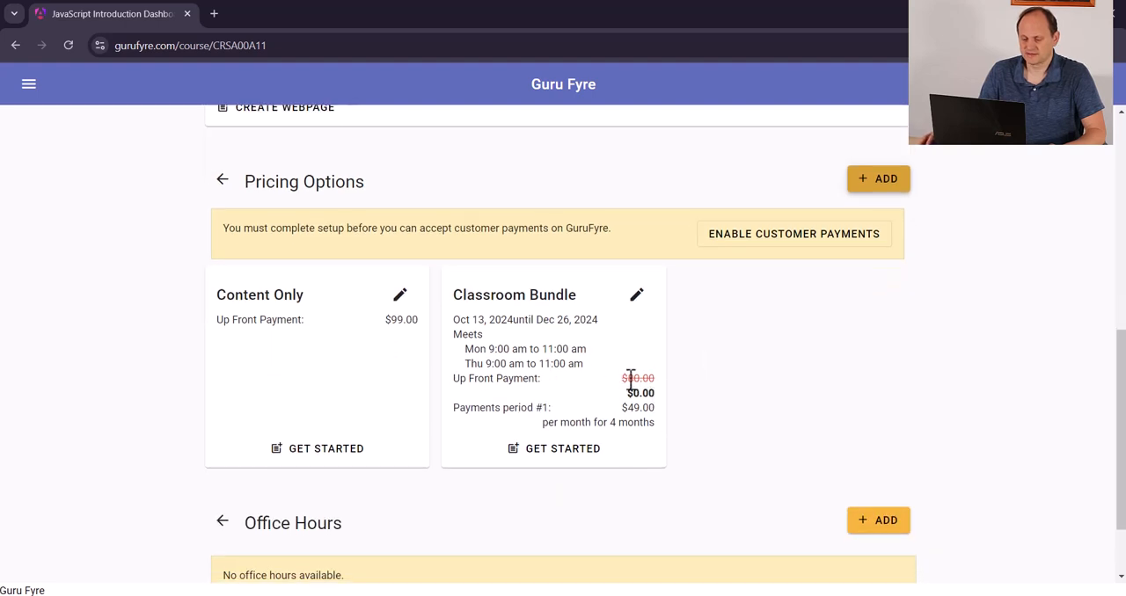
pyautogui.click(636, 297)
pyautogui.scroll(-5, 649, 378)
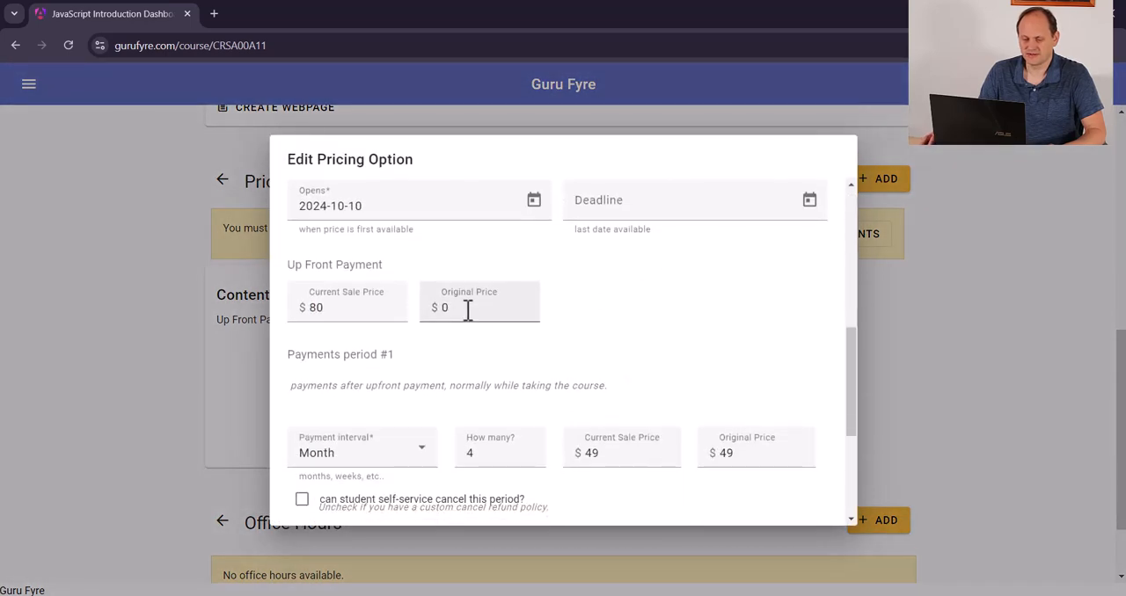
pyautogui.doubleClick(447, 314)
pyautogui.write('80')
pyautogui.scroll(-3, 633, 392)
pyautogui.click(781, 507)
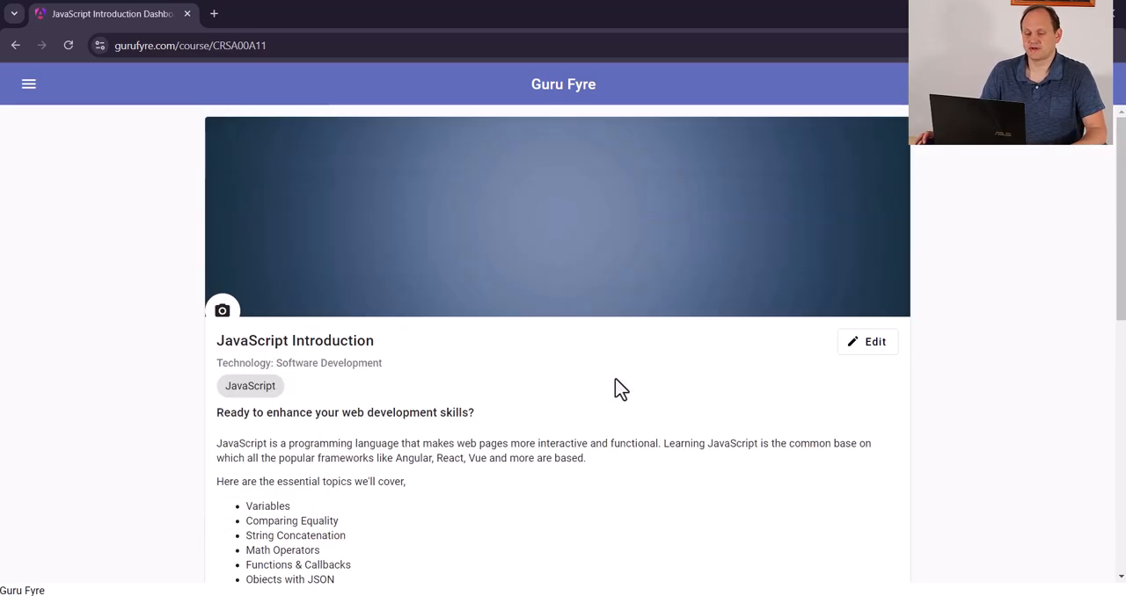
# Start a course search in the Technology industry
pyautogui.click(24, 88)
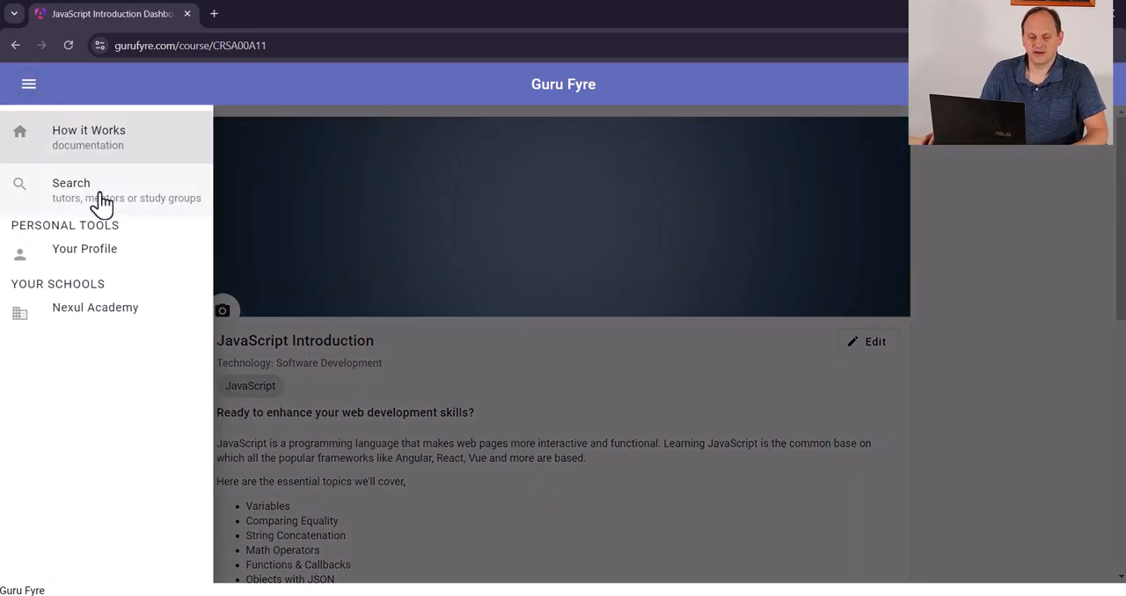
pyautogui.click(112, 201)
pyautogui.click(637, 267)
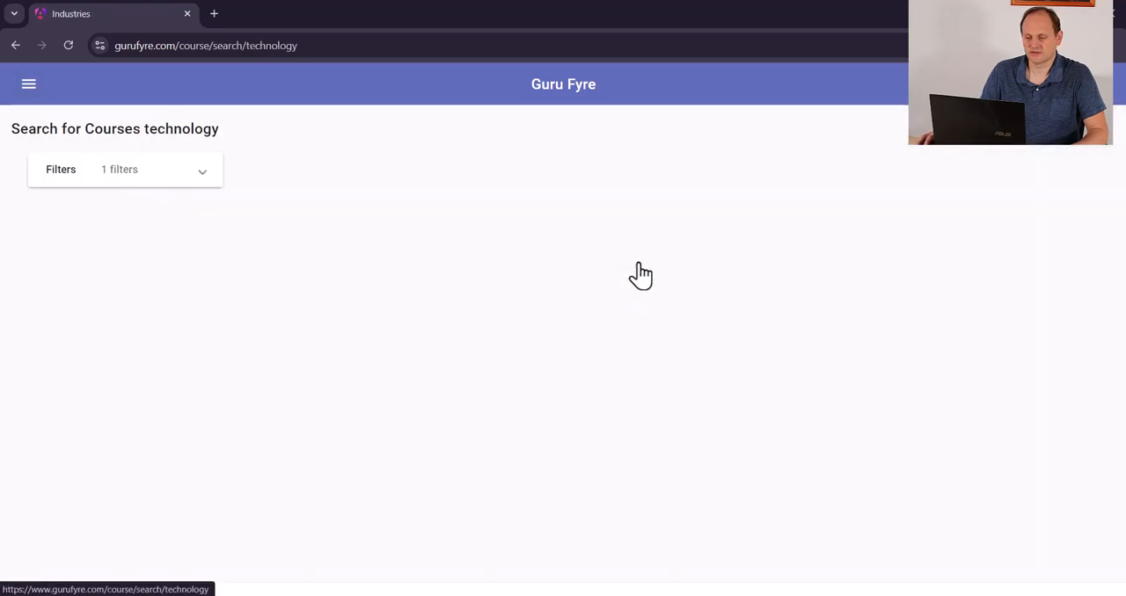
# Filter the technology courses by the Software Development category with the country left blank
pyautogui.click(154, 183)
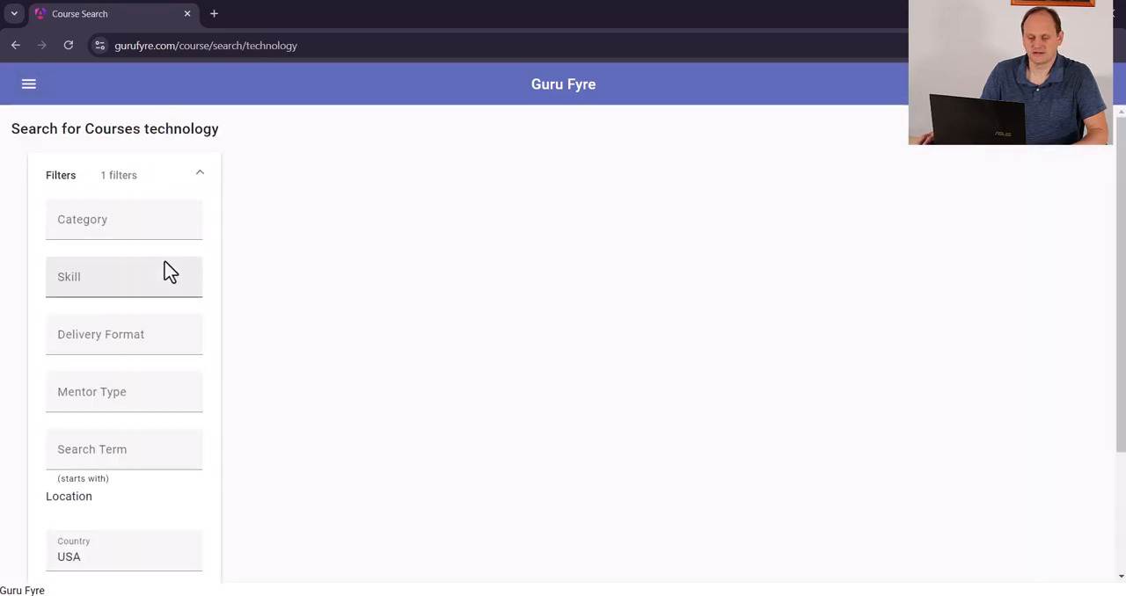
pyautogui.click(153, 234)
pyautogui.click(151, 370)
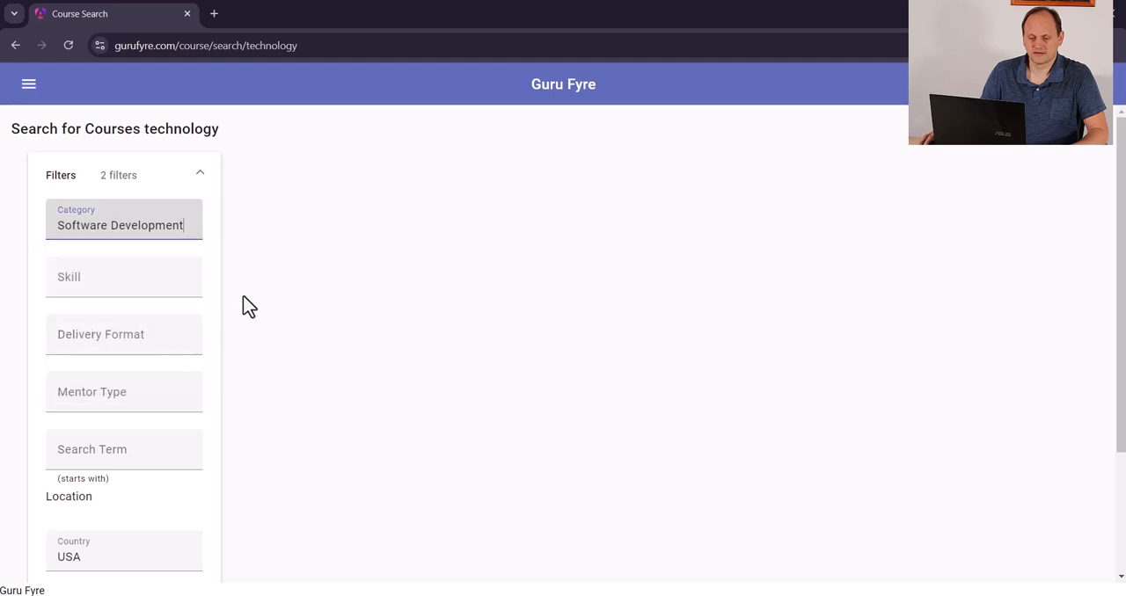
pyautogui.scroll(-2, 243, 304)
pyautogui.click(117, 387)
pyautogui.click(101, 428)
pyautogui.click(137, 547)
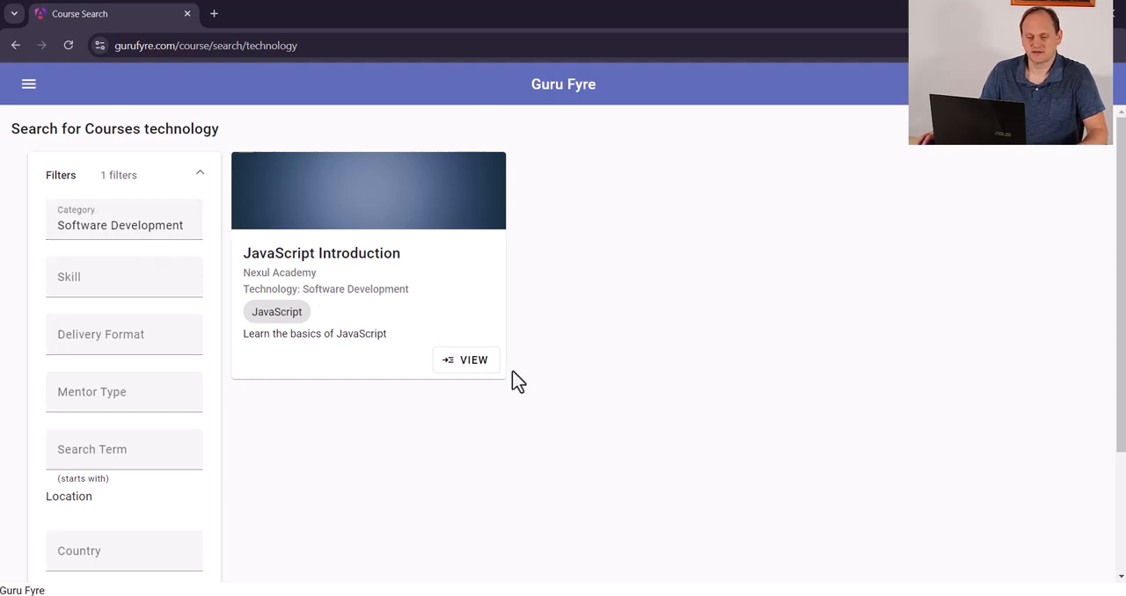
# Open the JavaScript Introduction course from the results and set the Classroom Bundle's campus to Webster Groves, saving the change
pyautogui.click(470, 365)
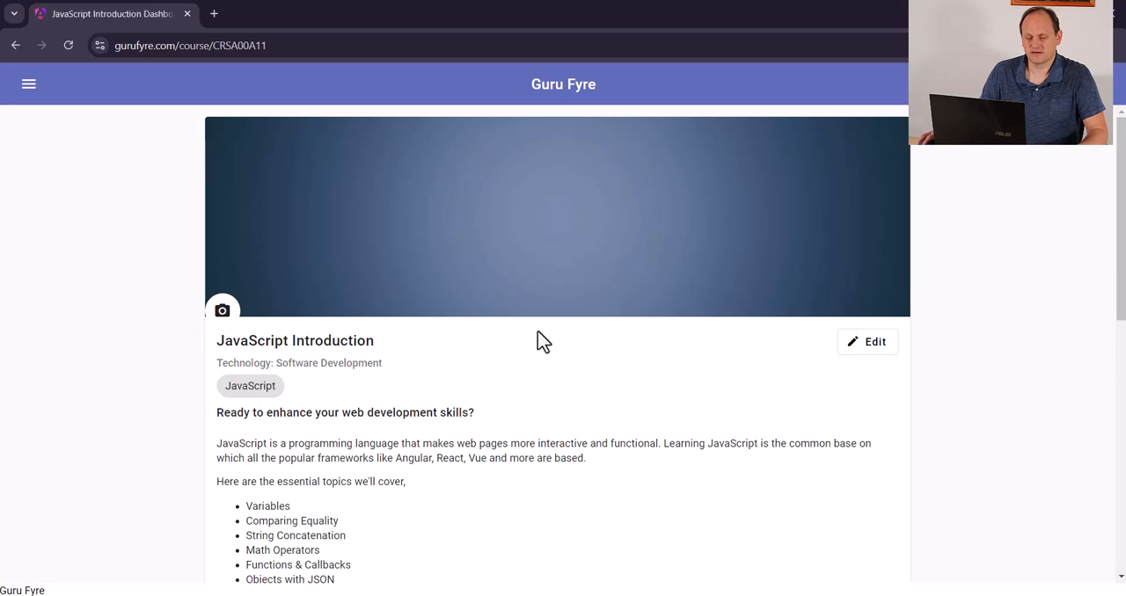
pyautogui.scroll(-6, 541, 339)
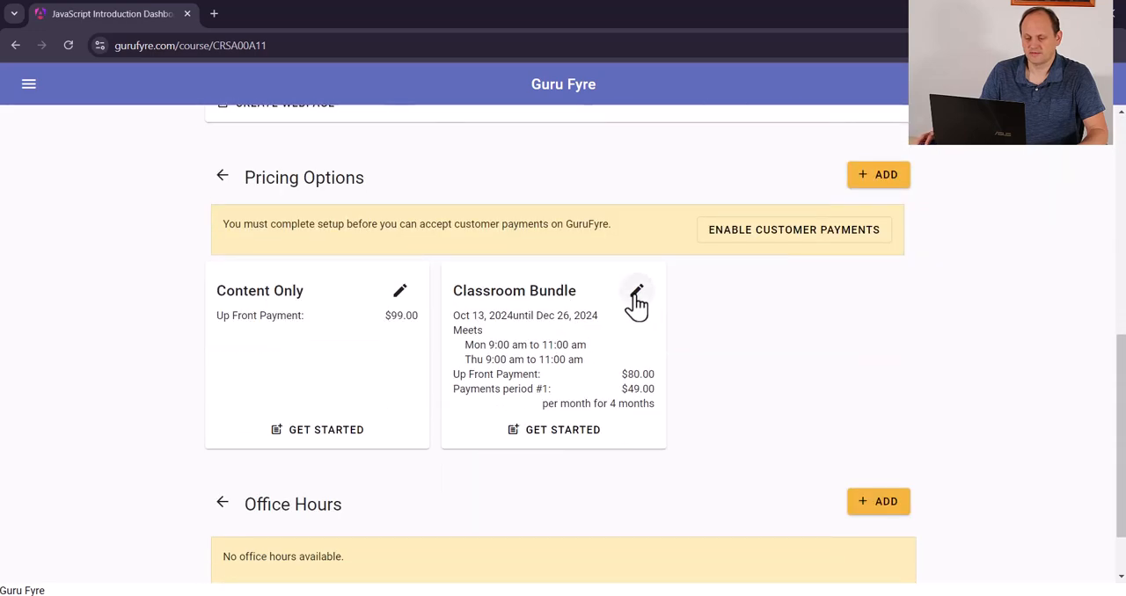
pyautogui.click(636, 292)
pyautogui.click(656, 265)
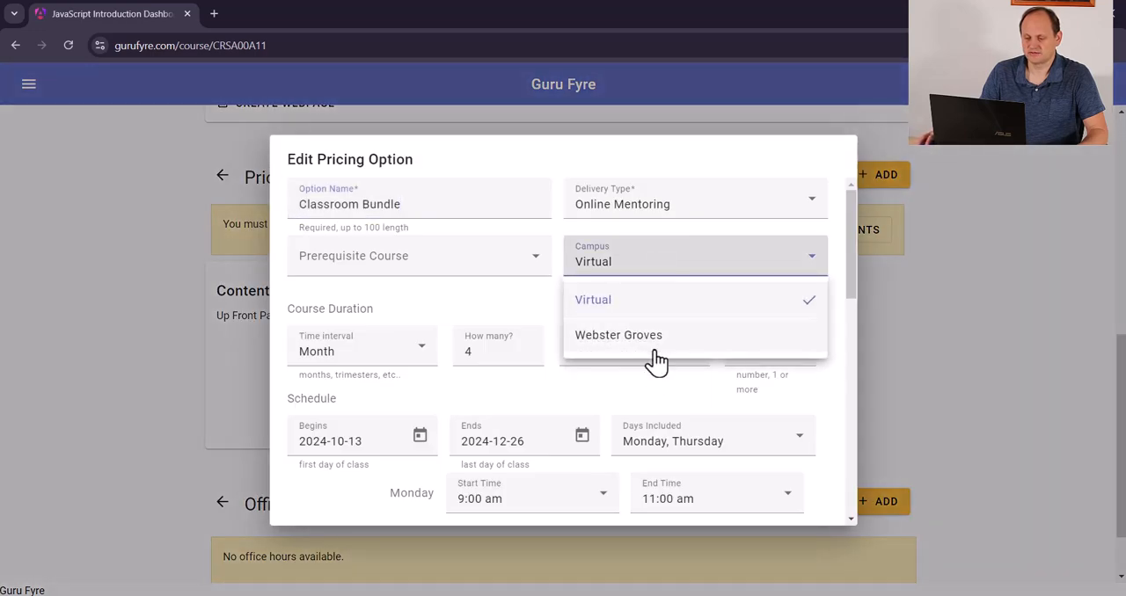
pyautogui.click(649, 335)
pyautogui.scroll(-3, 748, 383)
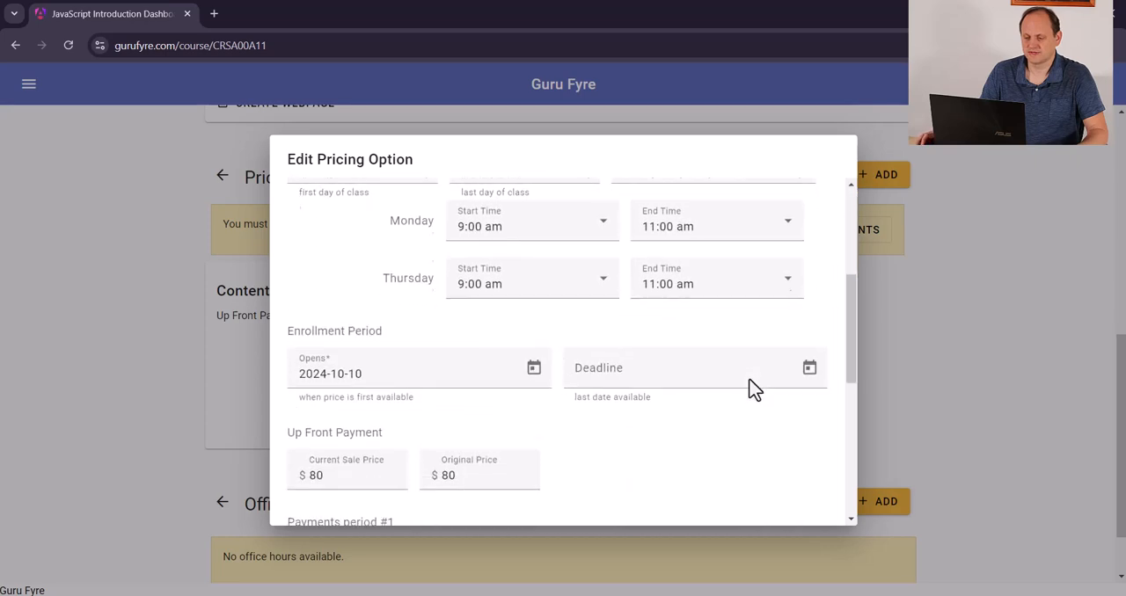
pyautogui.scroll(-10, 749, 388)
pyautogui.click(794, 498)
# Review the Content Only pricing option's campus, enrollment and payment settings without changing them
pyautogui.click(400, 293)
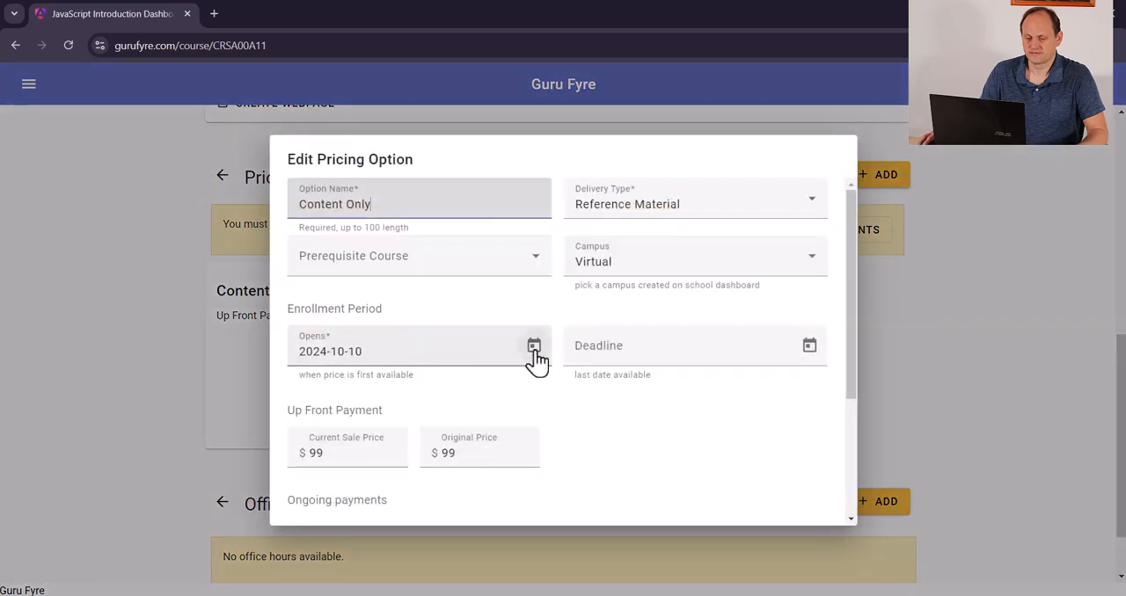
pyautogui.scroll(-5, 686, 459)
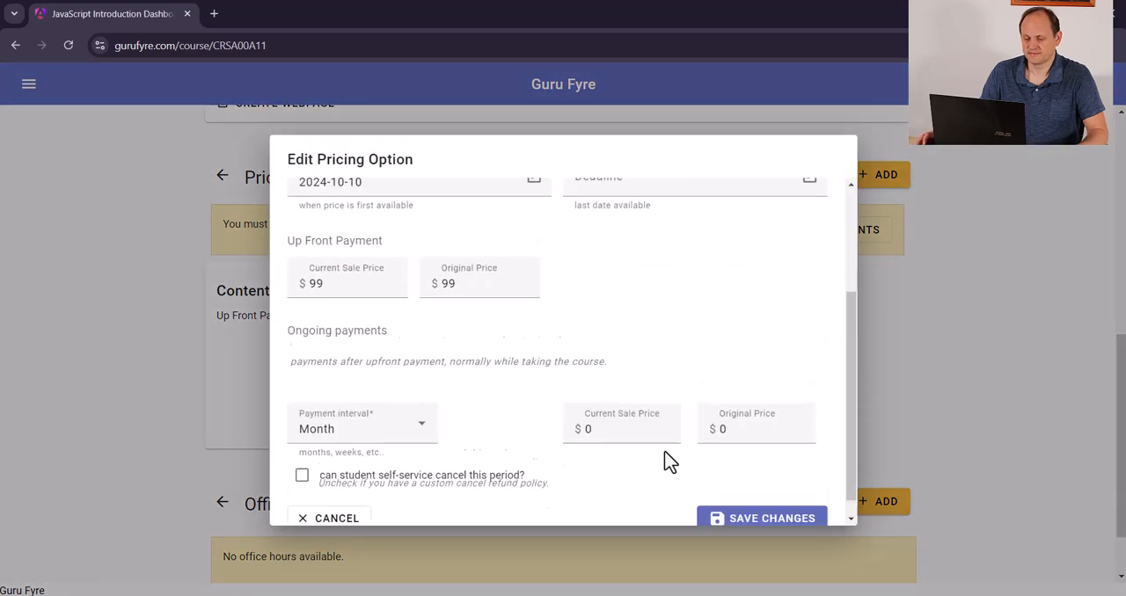
pyautogui.click(347, 500)
pyautogui.scroll(-1, 616, 448)
pyautogui.scroll(10, 164, 207)
# Search the Technology courses again with the country filter at USA and check the available State filter choices
pyautogui.click(28, 86)
pyautogui.click(89, 203)
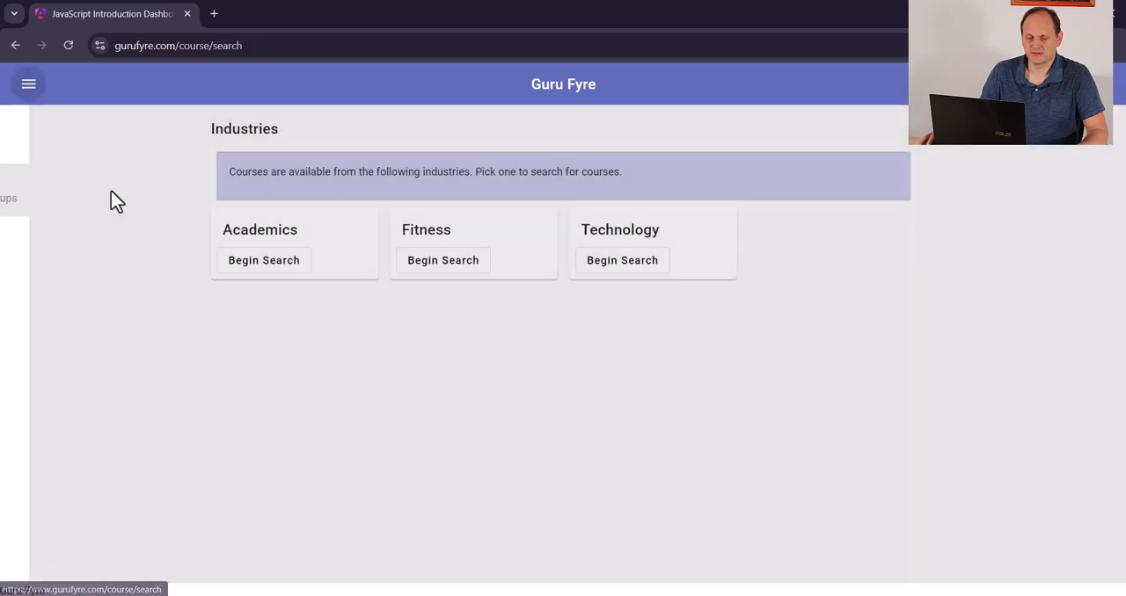
pyautogui.click(598, 261)
pyautogui.click(138, 181)
pyautogui.scroll(-2, 115, 415)
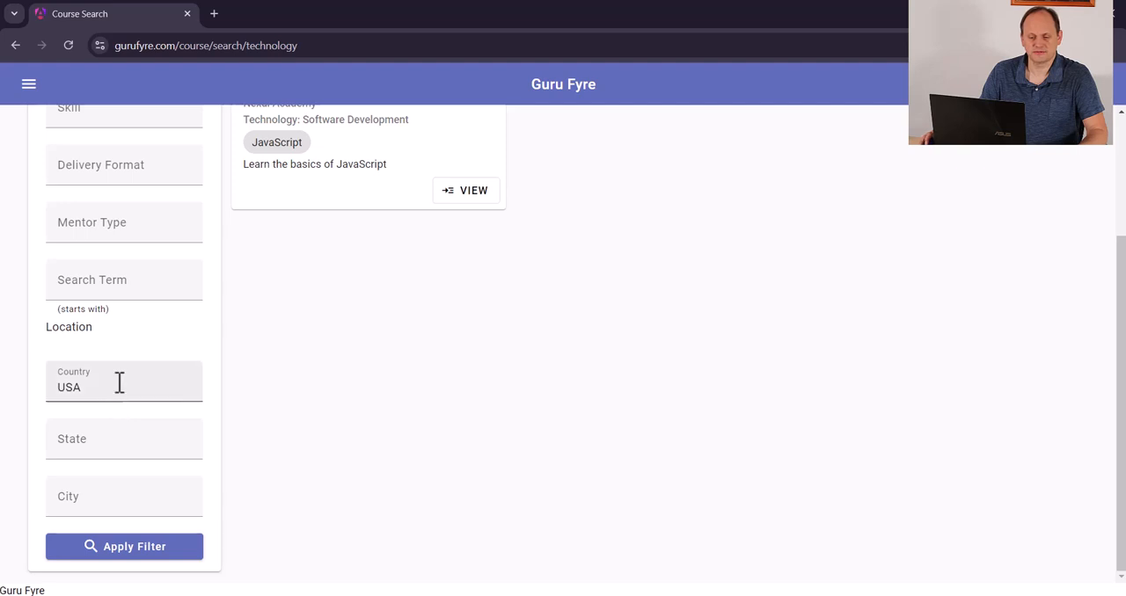
pyautogui.click(121, 440)
pyautogui.click(227, 434)
pyautogui.scroll(2, 264, 352)
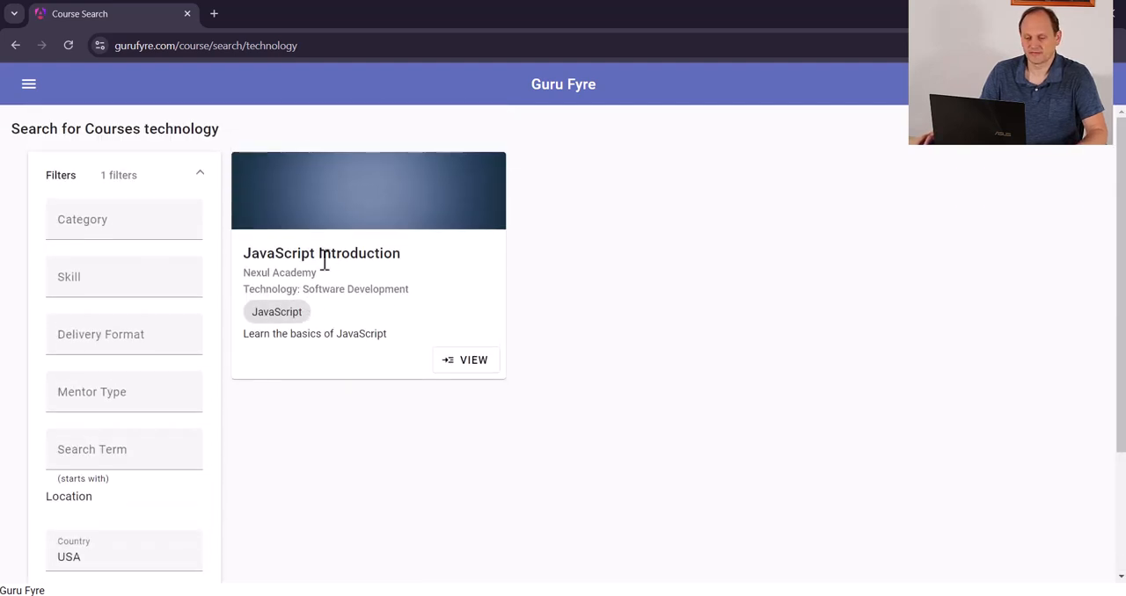
# Open the JavaScript Introduction course from the results and review its description and pricing options
pyautogui.click(473, 360)
pyautogui.scroll(-4, 473, 361)
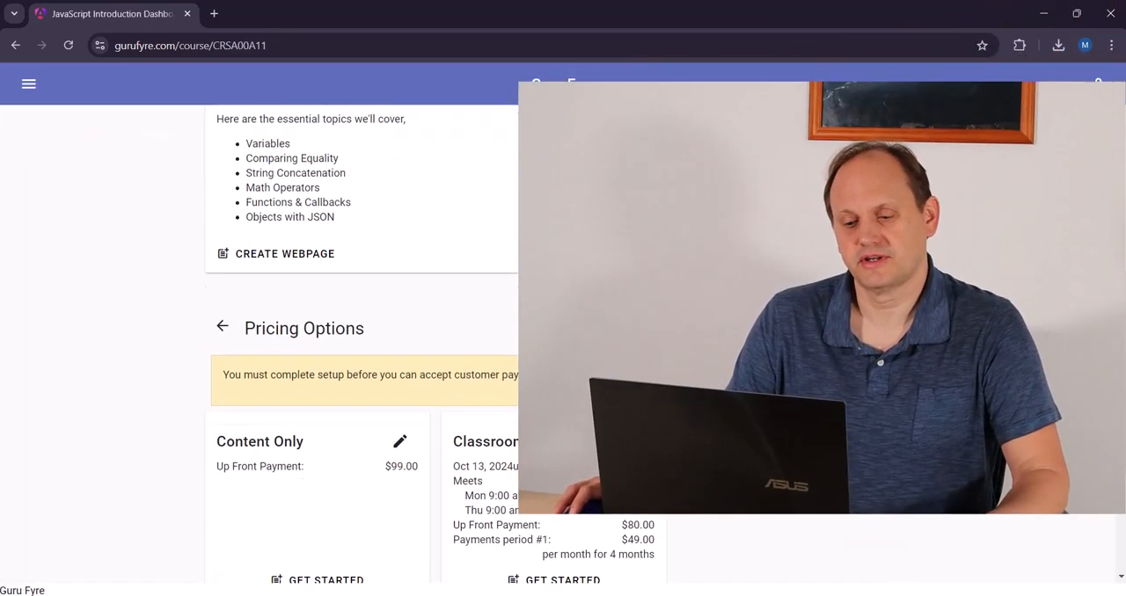
pyautogui.scroll(3, 473, 361)
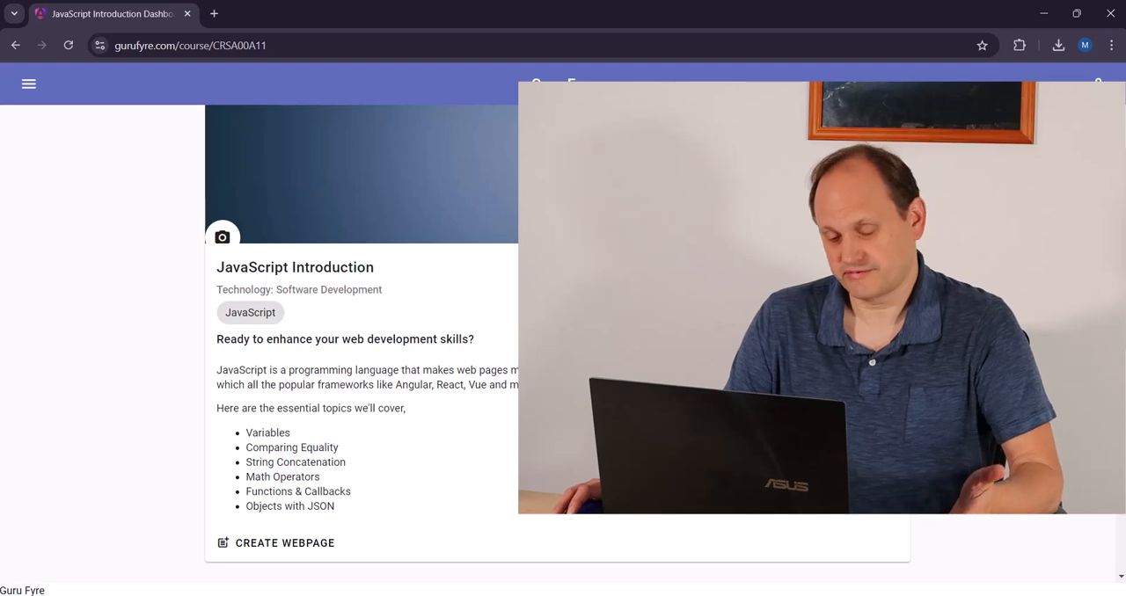
pyautogui.scroll(-4, 505, 427)
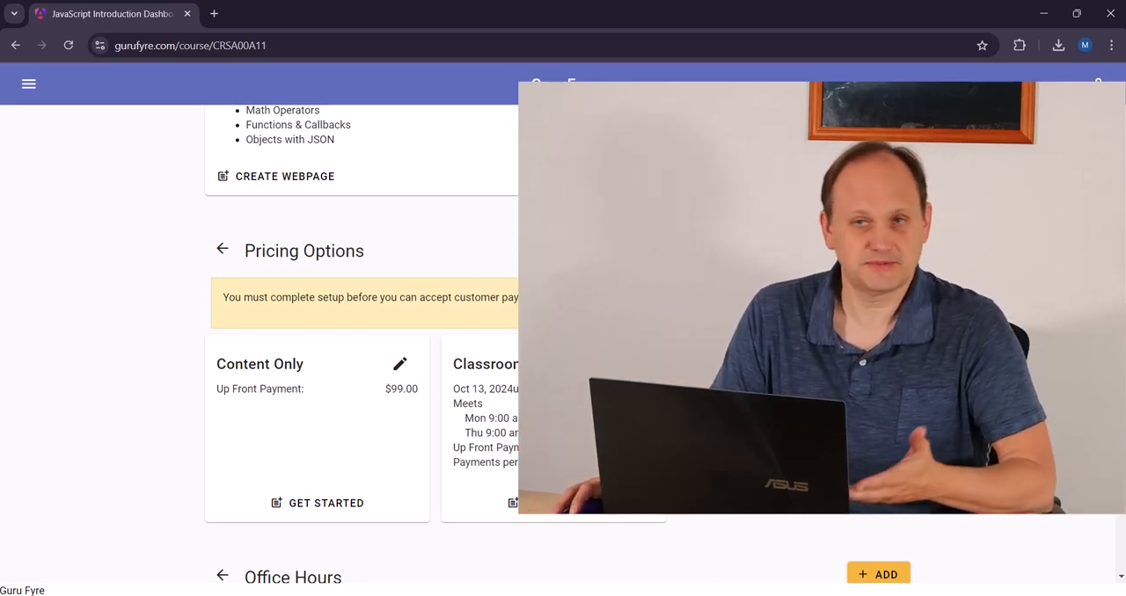
pyautogui.scroll(5, 361, 352)
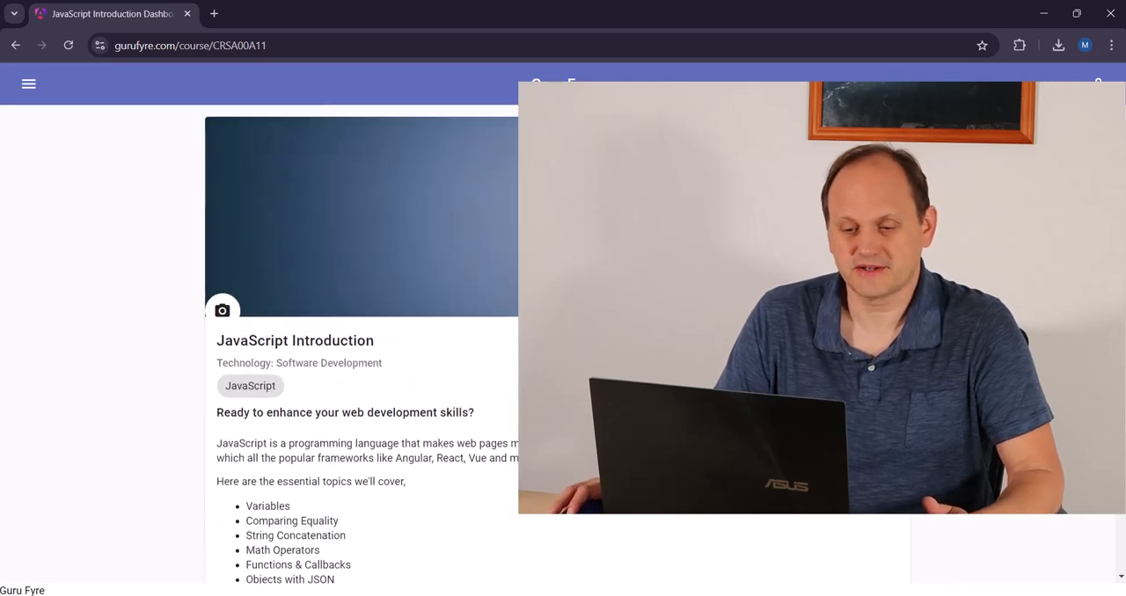